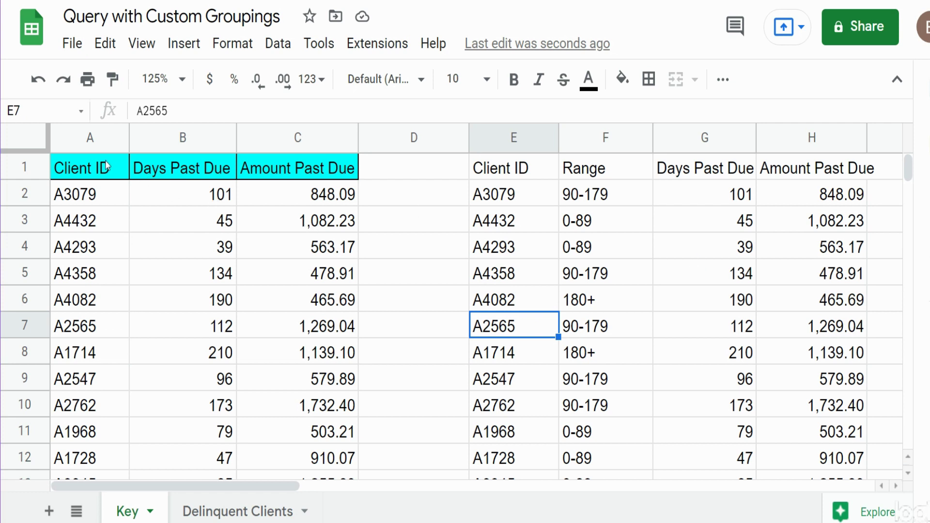
# Step: Review the client columns, E1's existing QUERY formula and the bucket values in F3, F5 and F6
pyautogui.moveTo(93, 146); pyautogui.dragTo(298, 139)
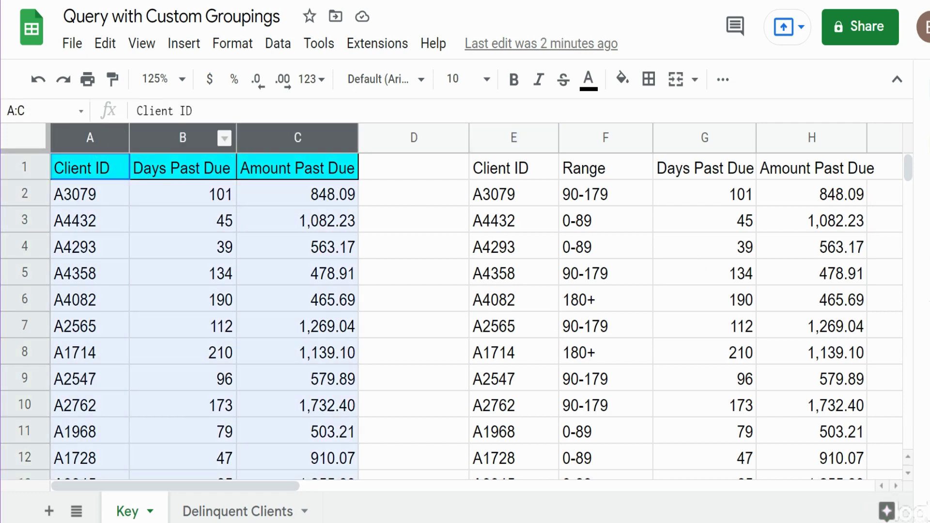
pyautogui.click(413, 220)
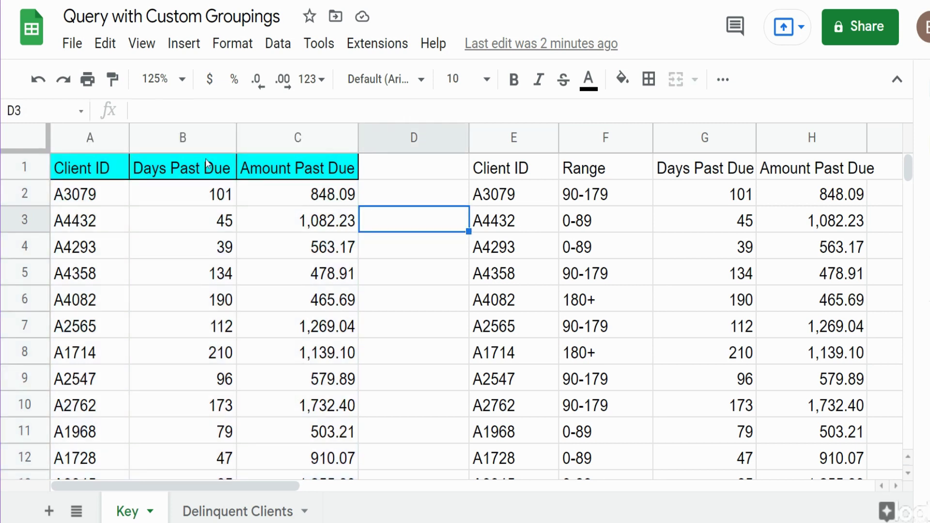
pyautogui.click(195, 144)
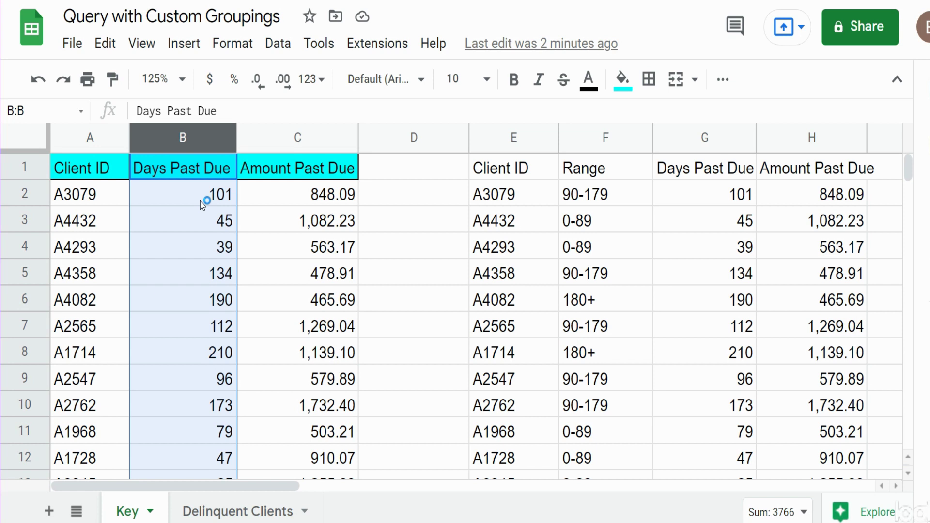
pyautogui.click(542, 169)
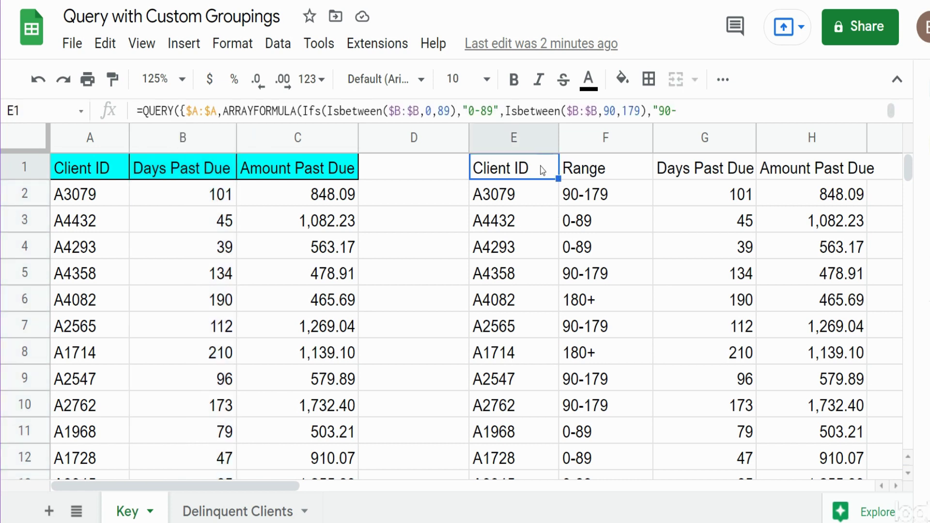
pyautogui.doubleClick(541, 169)
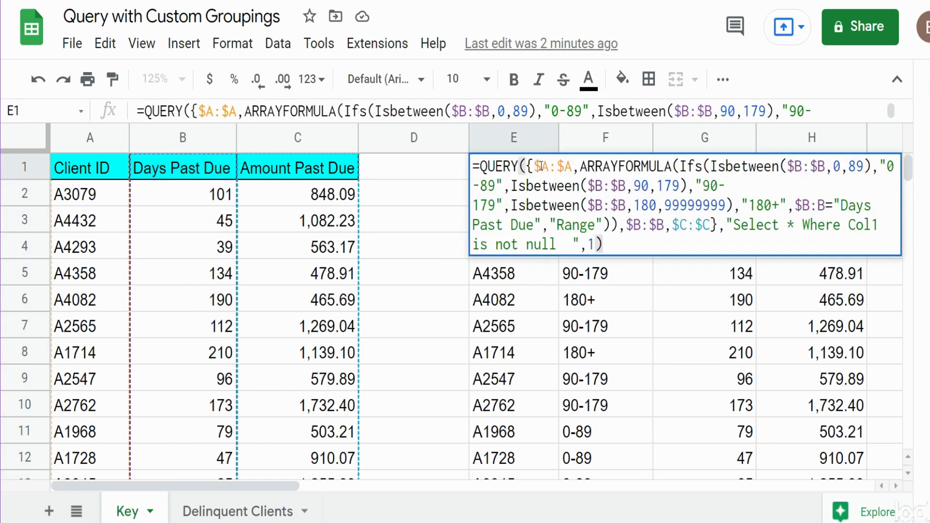
pyautogui.press('Escape')
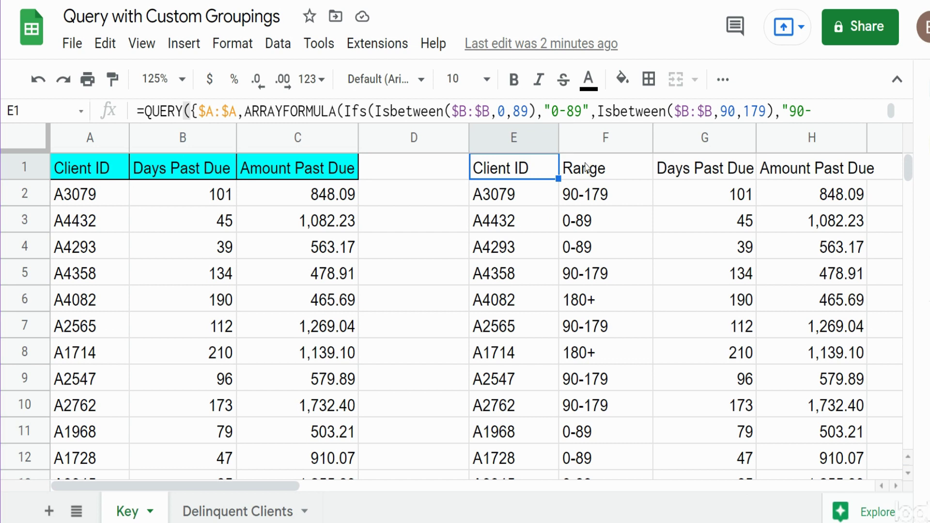
pyautogui.click(587, 144)
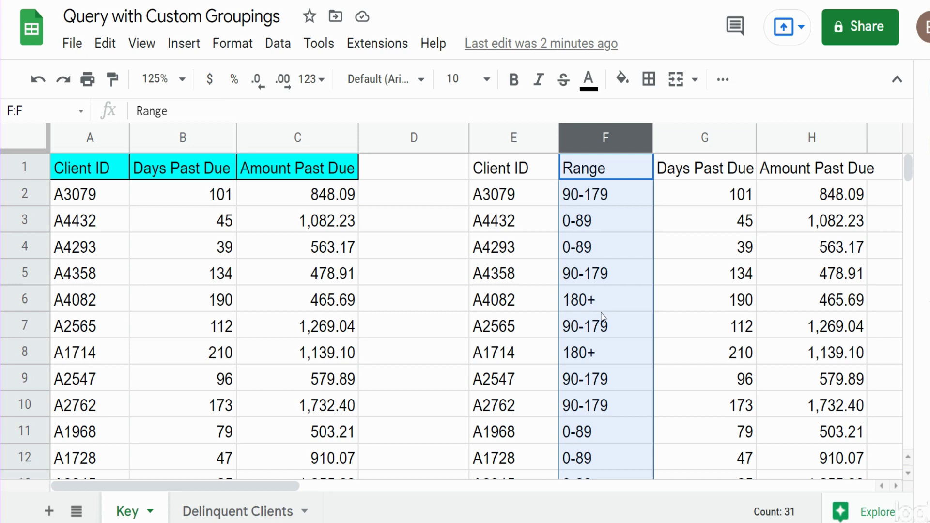
pyautogui.click(192, 139)
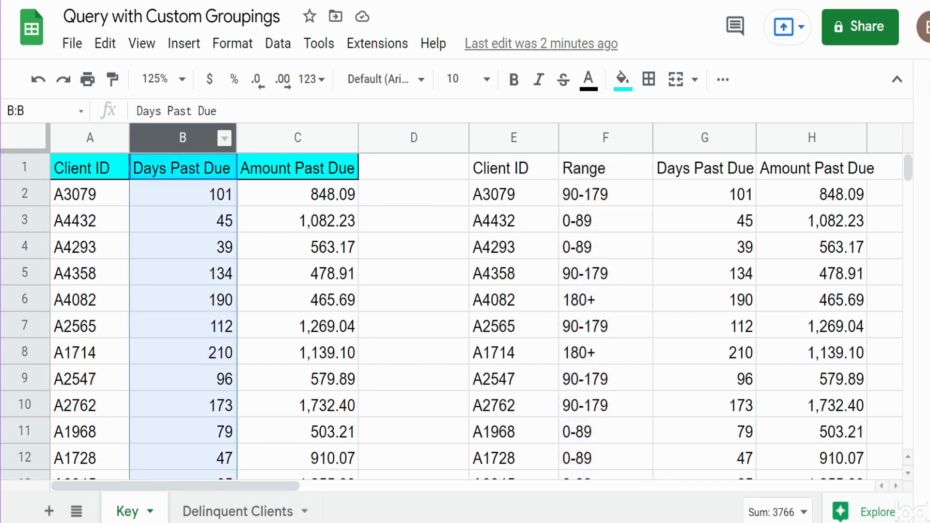
pyautogui.click(610, 224)
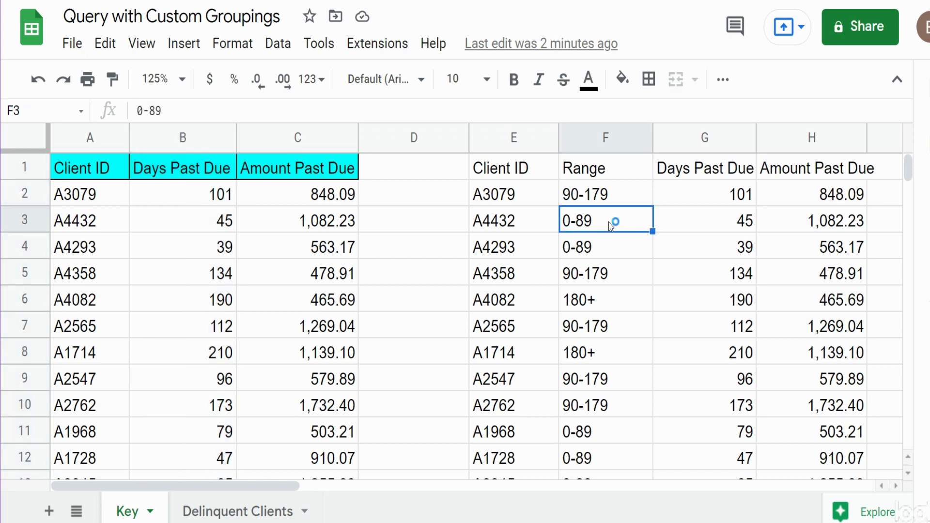
pyautogui.click(604, 280)
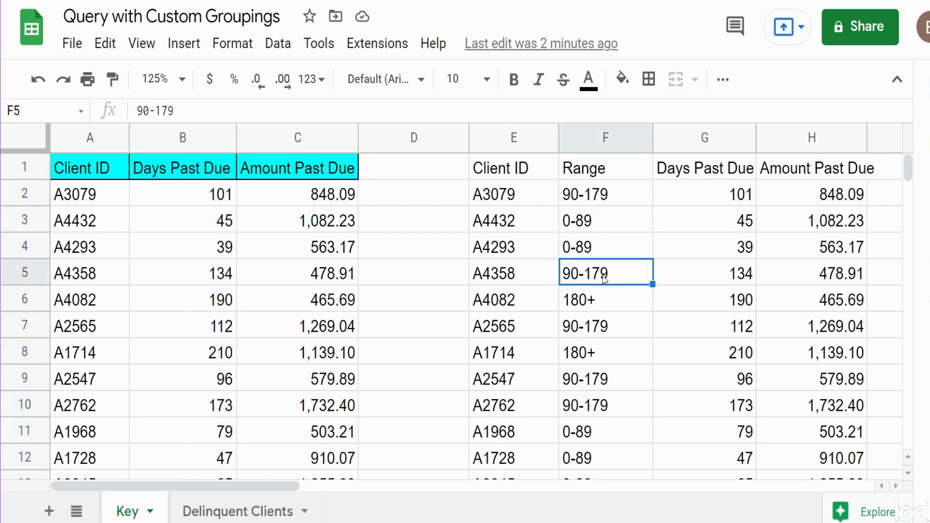
pyautogui.click(608, 300)
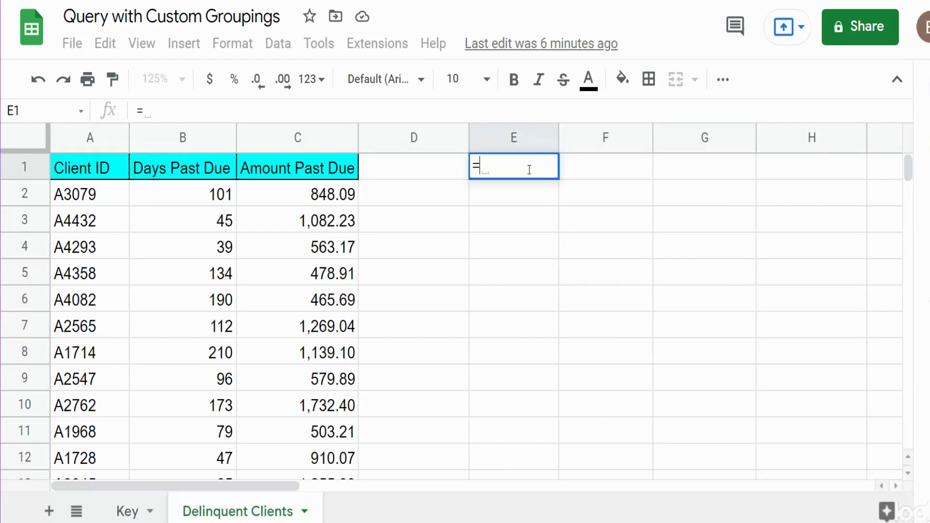
# Step: Start a QUERY formula in E1 with an opening array brace
pyautogui.write('Query')
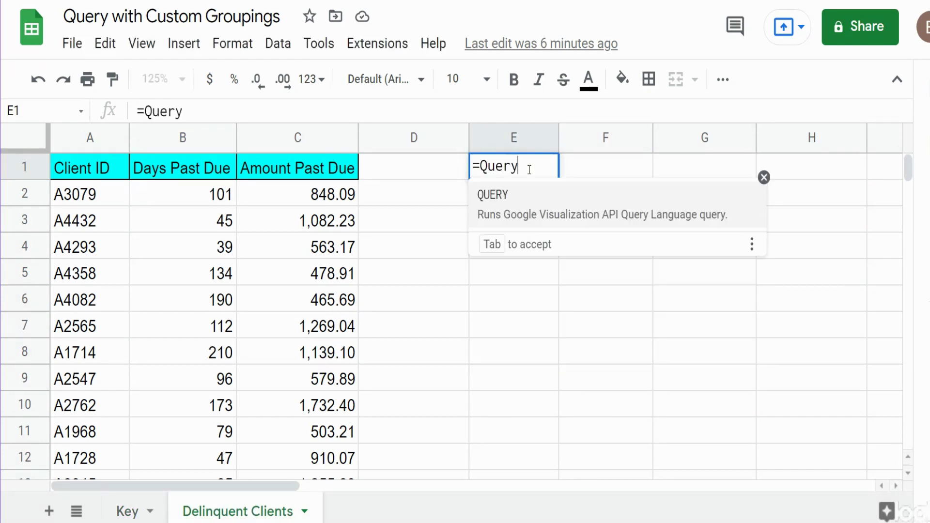
pyautogui.press('Tab')
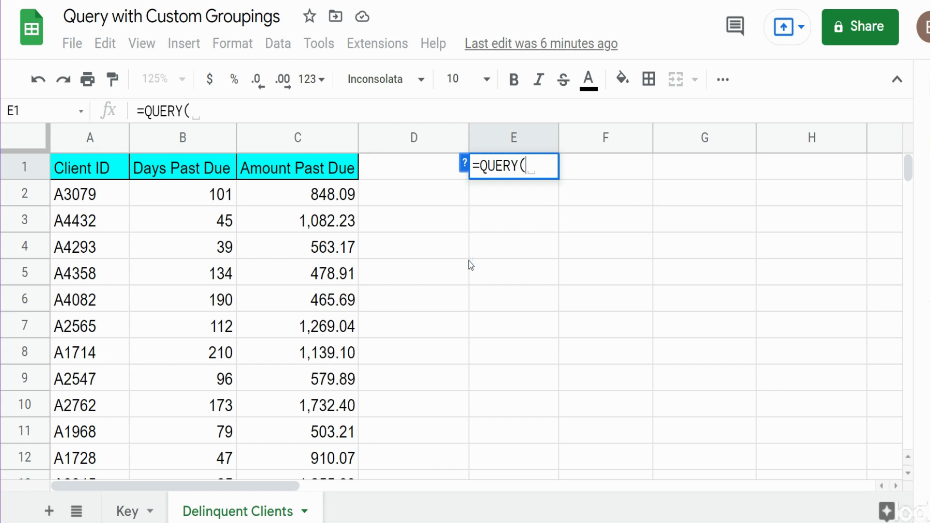
pyautogui.write('{')
# Step: Add the absolute $A:$A Client ID reference to the array, followed by ARRAYFORMULA(
pyautogui.click(85, 139)
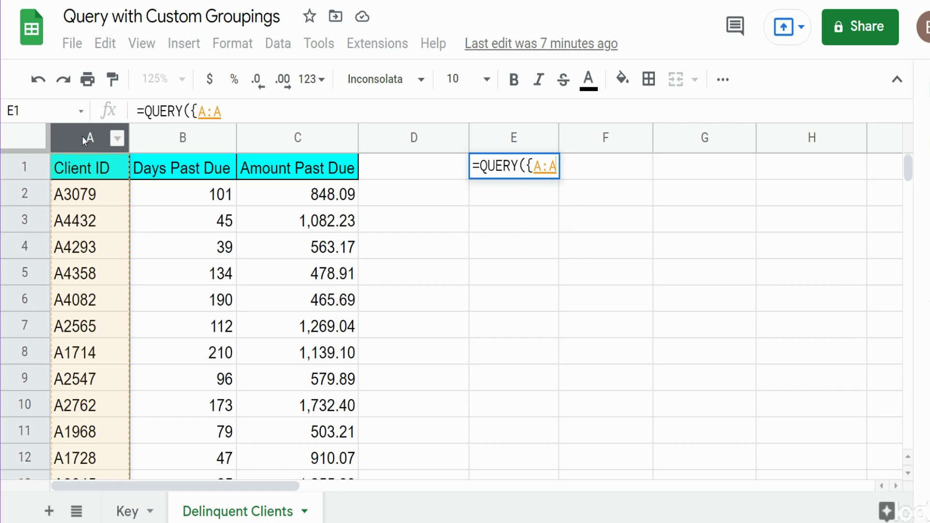
pyautogui.press('F4')
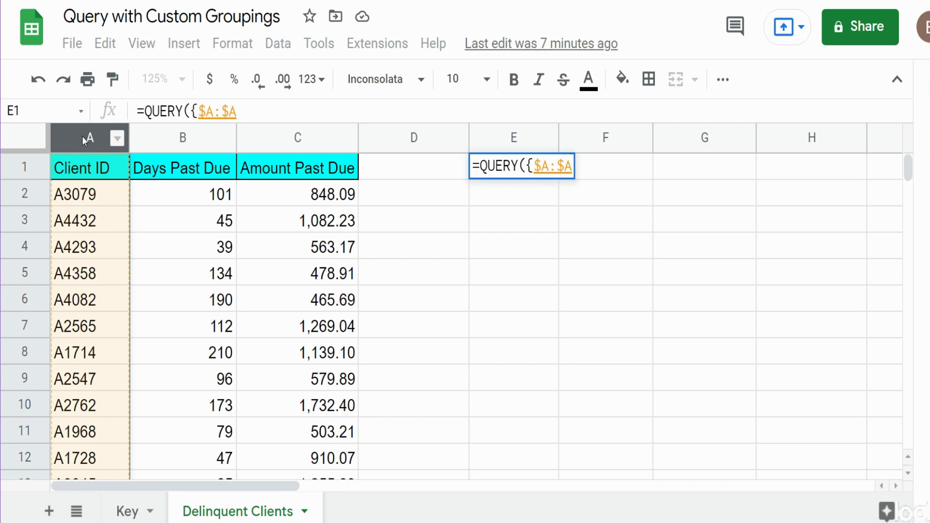
pyautogui.write(',')
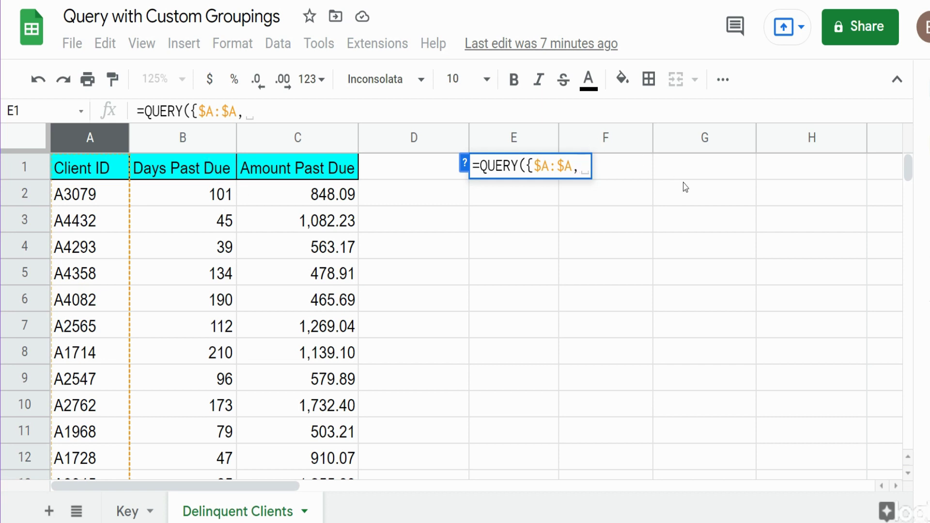
pyautogui.write('Arry')
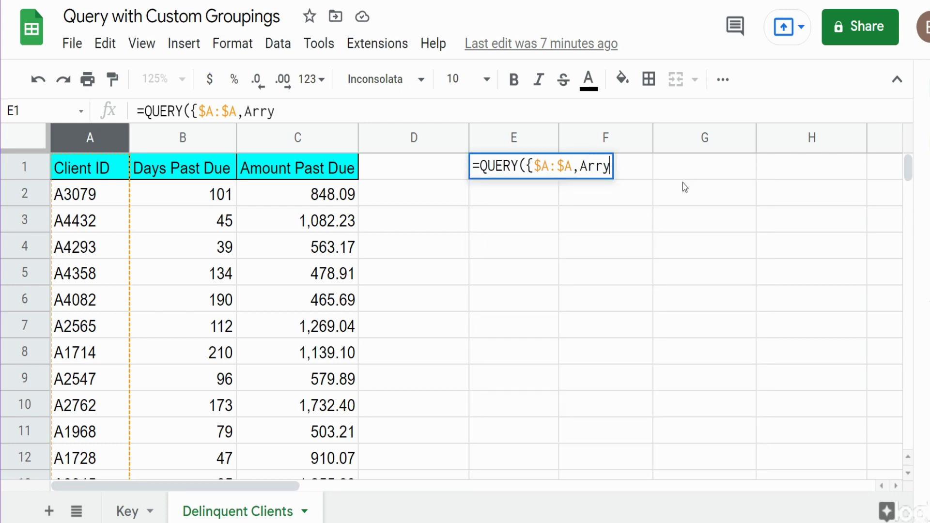
pyautogui.press('BackSpace')
pyautogui.press('Tab')
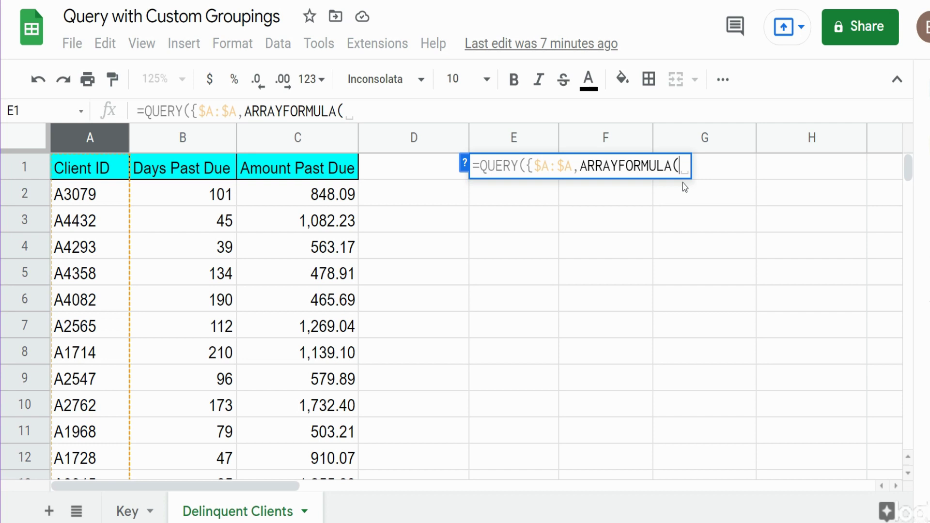
# Step: Write IFS(ISBETWEEN( inside the ARRAYFORMULA to begin the bucket logic
pyautogui.write('Ifs')
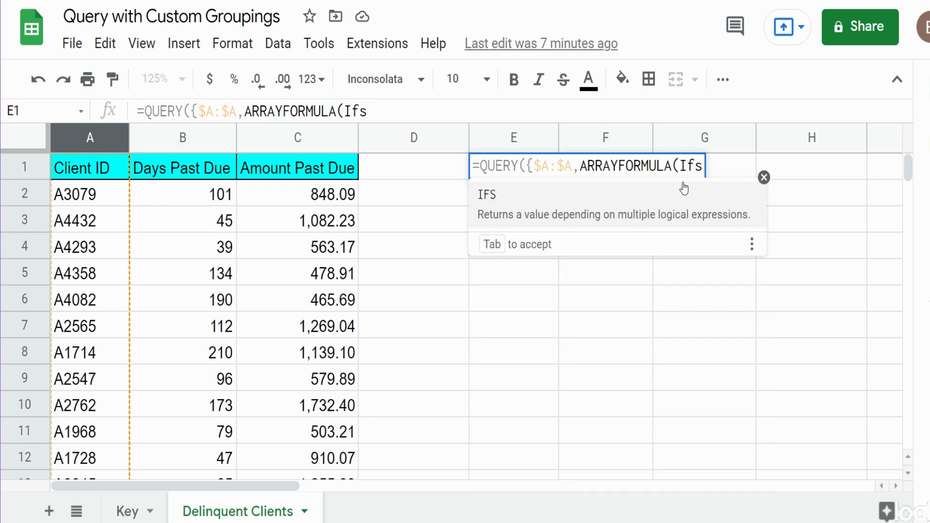
pyautogui.write('(')
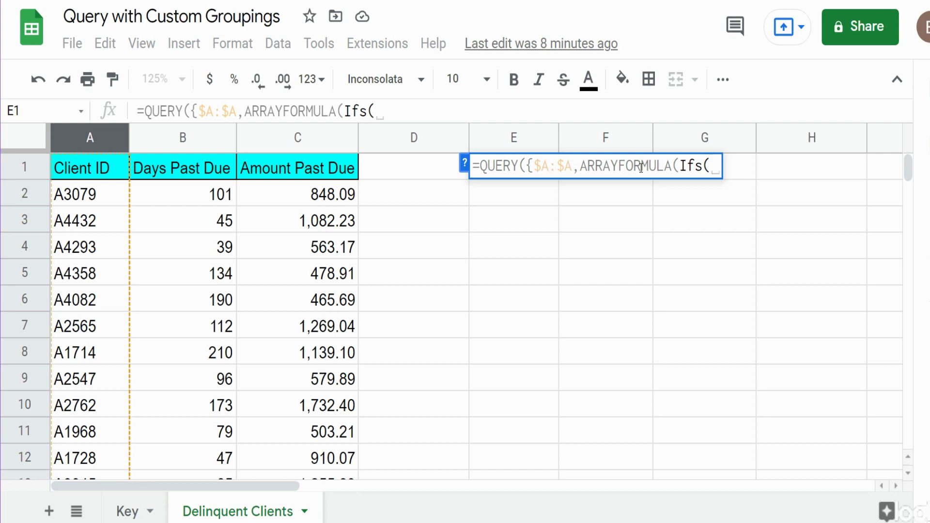
pyautogui.write('Is')
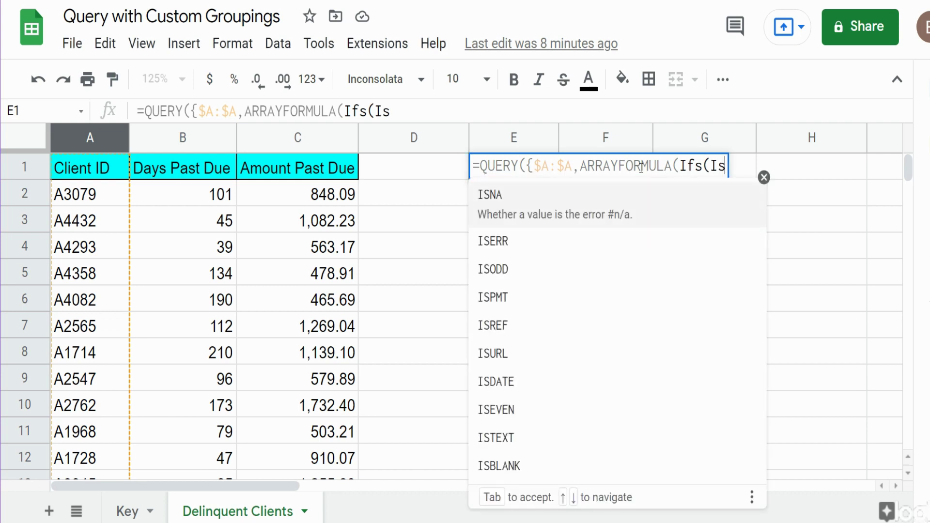
pyautogui.write('be')
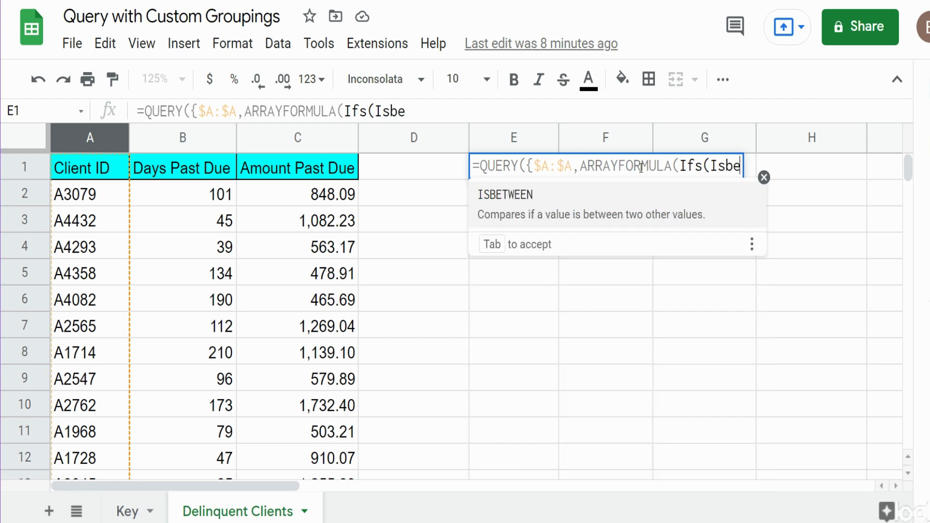
pyautogui.press('Tab')
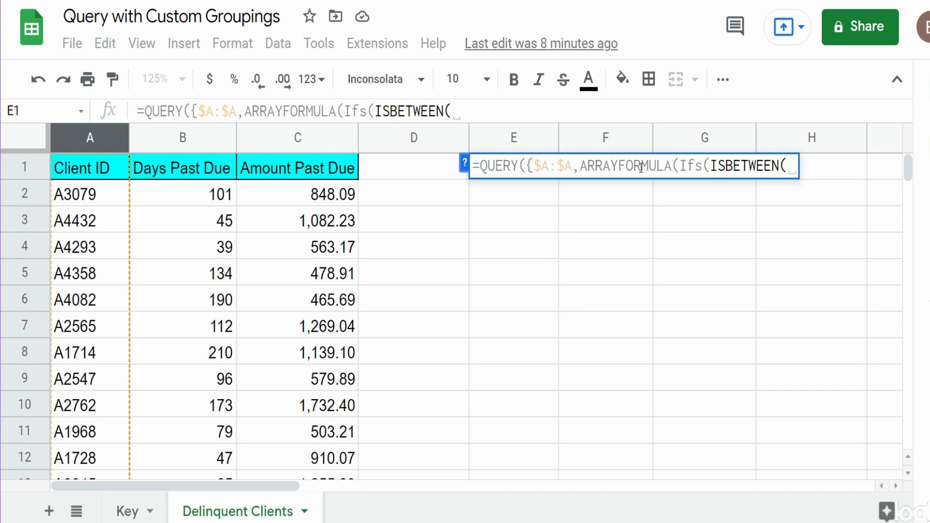
# Step: Write the first bucket test ISBETWEEN($B:$B,0,89) with the label "0 - 89"
pyautogui.click(199, 146)
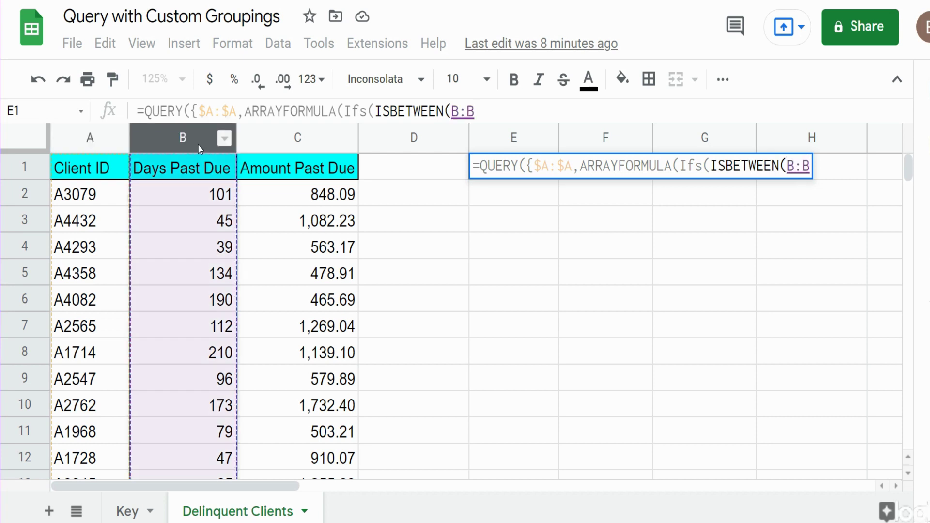
pyautogui.press('F4')
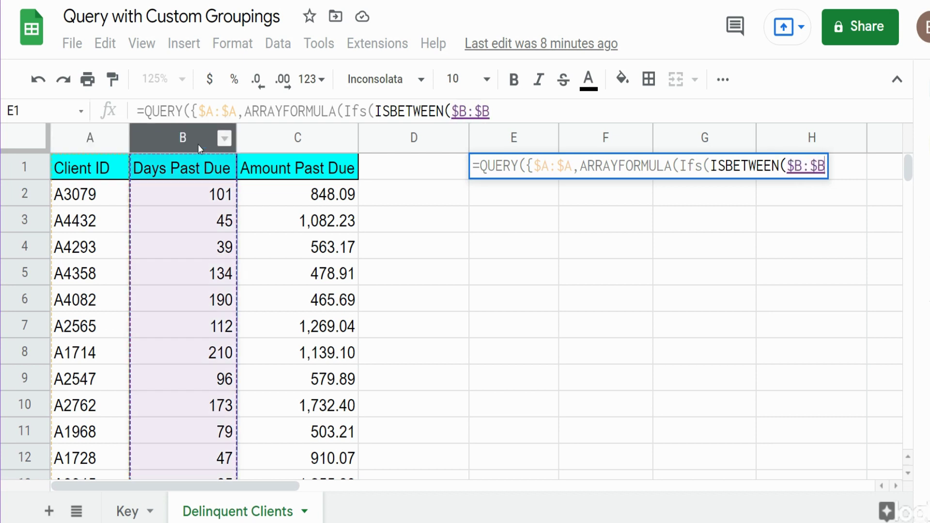
pyautogui.write(',0')
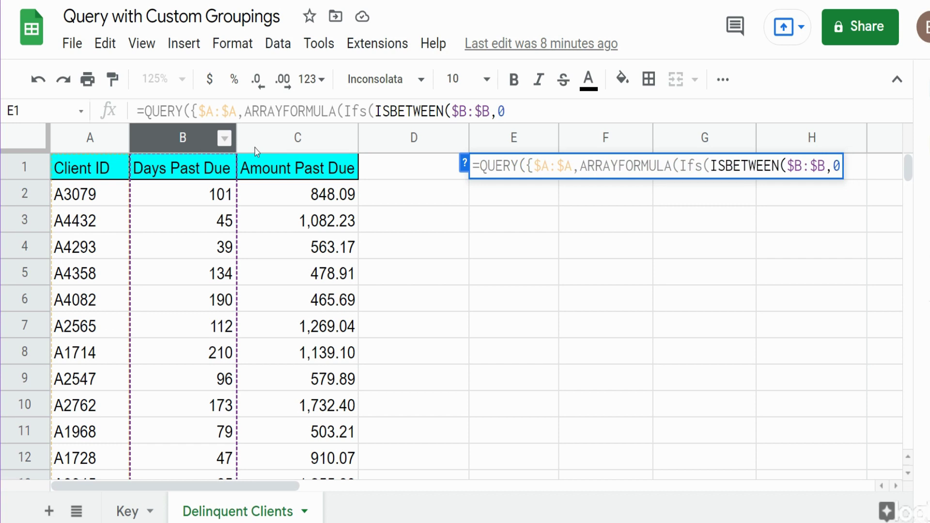
pyautogui.write(',89')
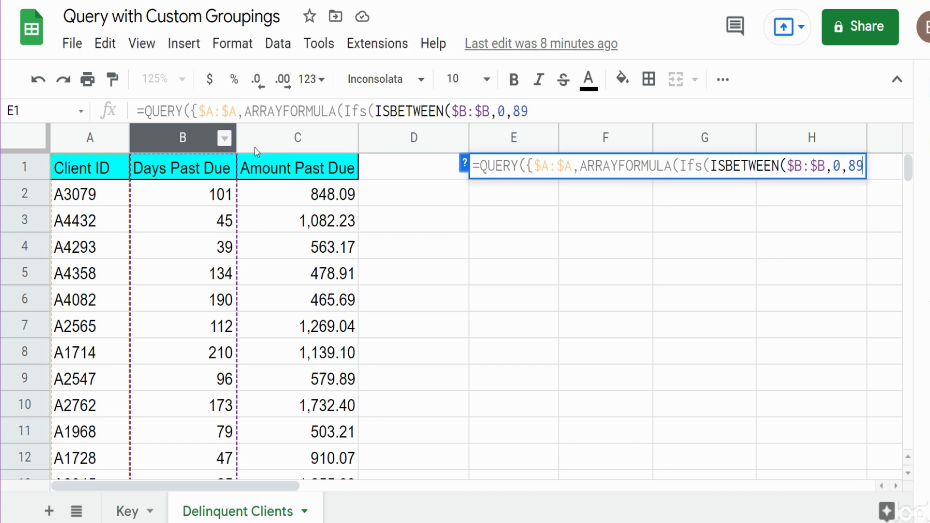
pyautogui.write(')')
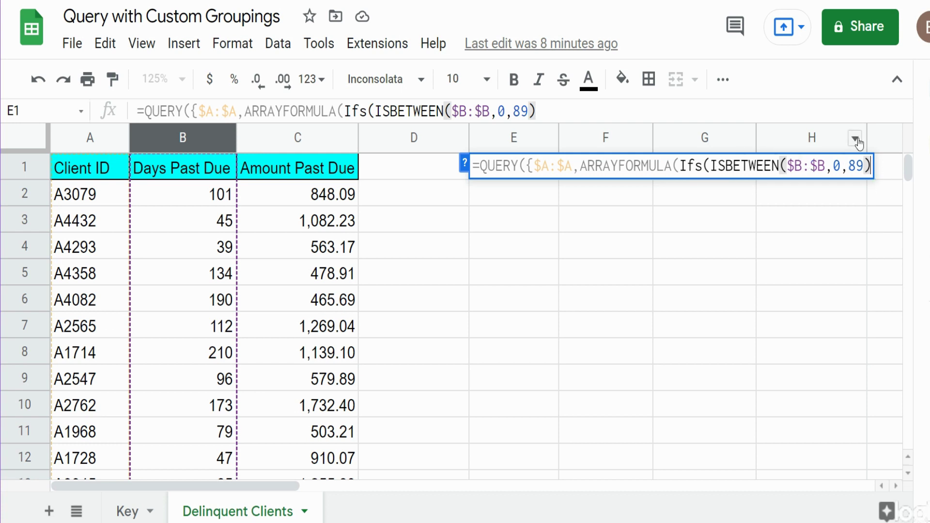
pyautogui.write(',')
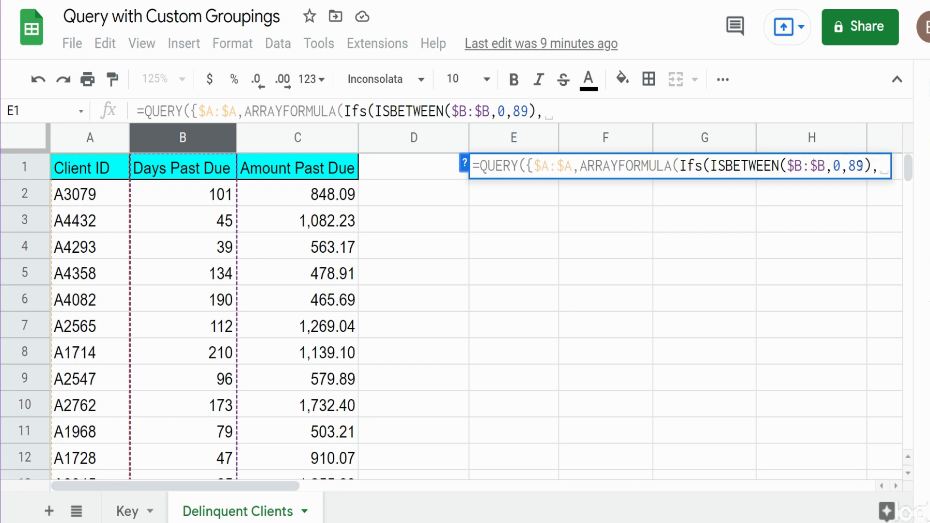
pyautogui.write('"')
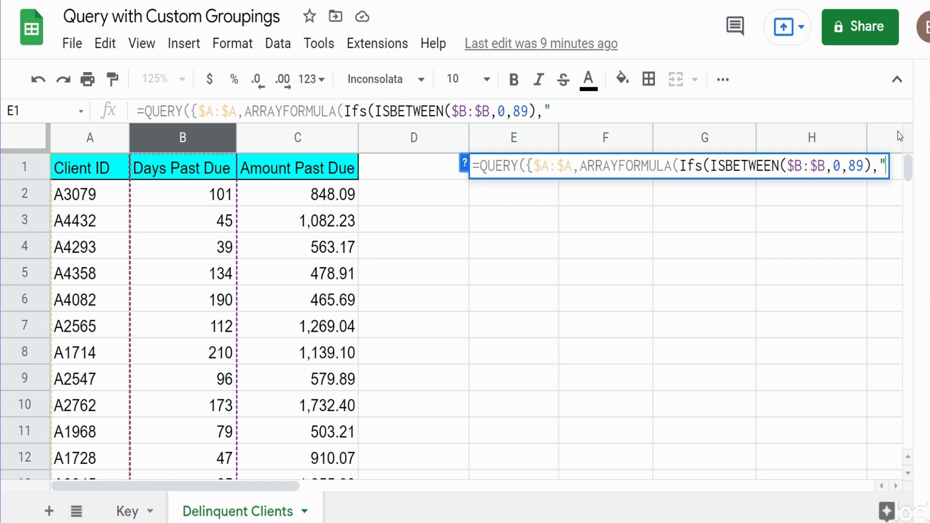
pyautogui.write('0 -')
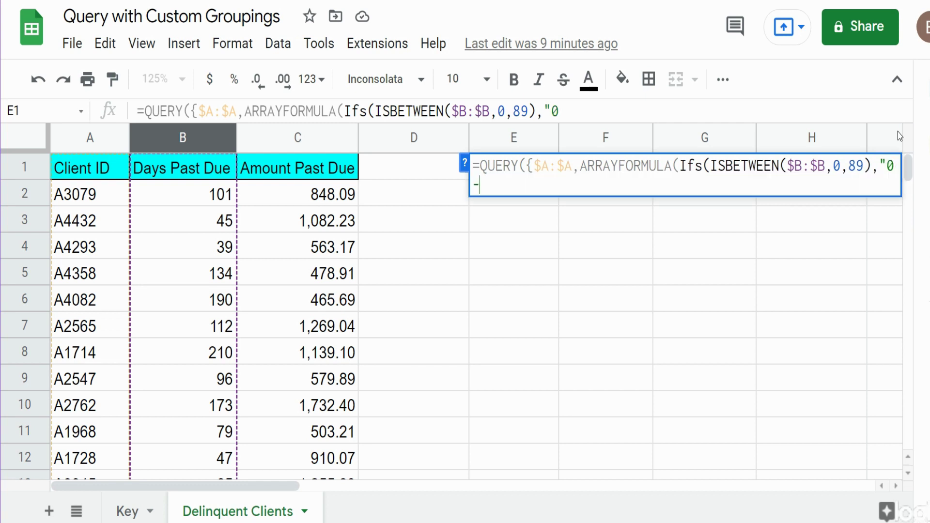
pyautogui.write(' 89",')
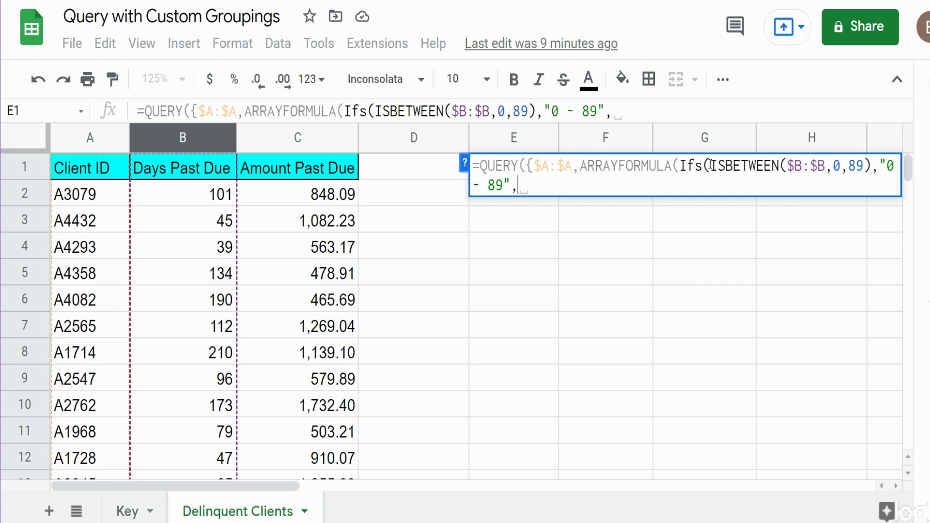
# Step: Duplicate the first bucket condition and change it to 90–179 labelled "90 - 179"
pyautogui.moveTo(710, 167); pyautogui.dragTo(901, 186)
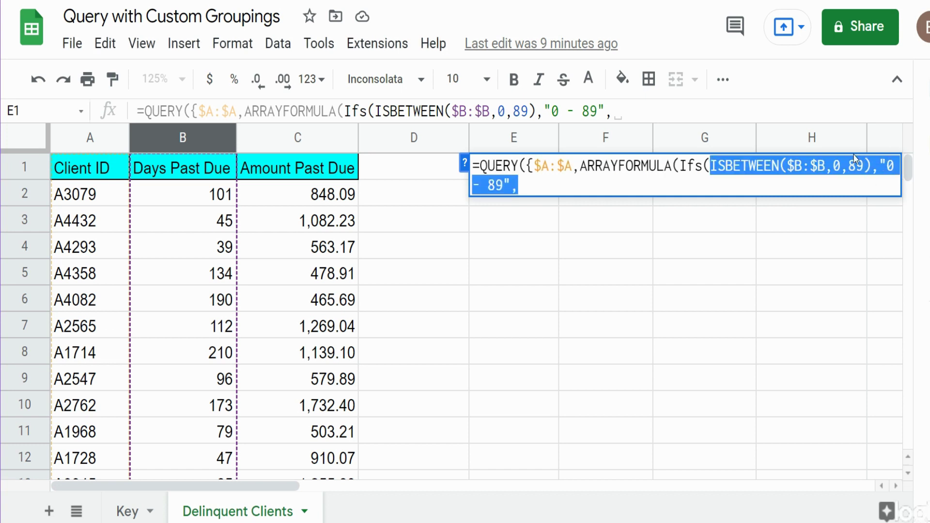
pyautogui.hotkey('ctrl', 'c')
pyautogui.press('Right')
pyautogui.hotkey('ctrl', 'v')
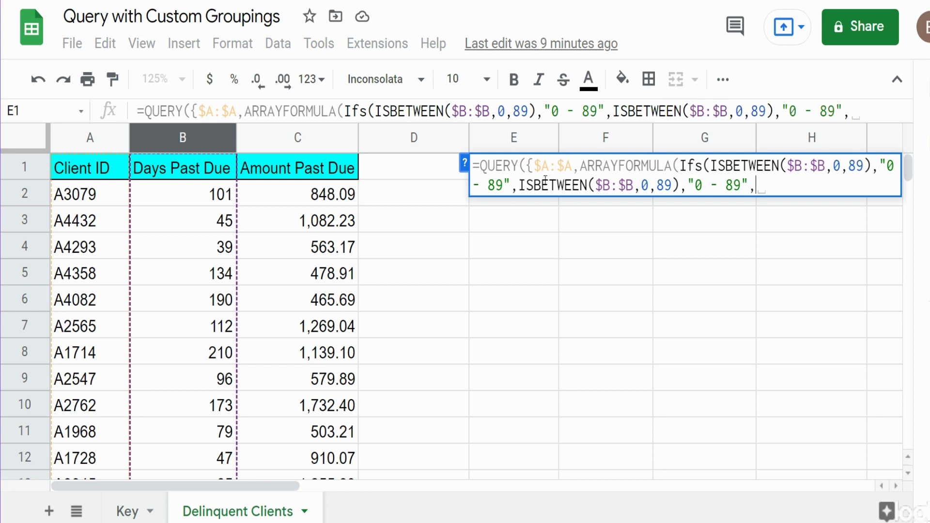
pyautogui.click(648, 185)
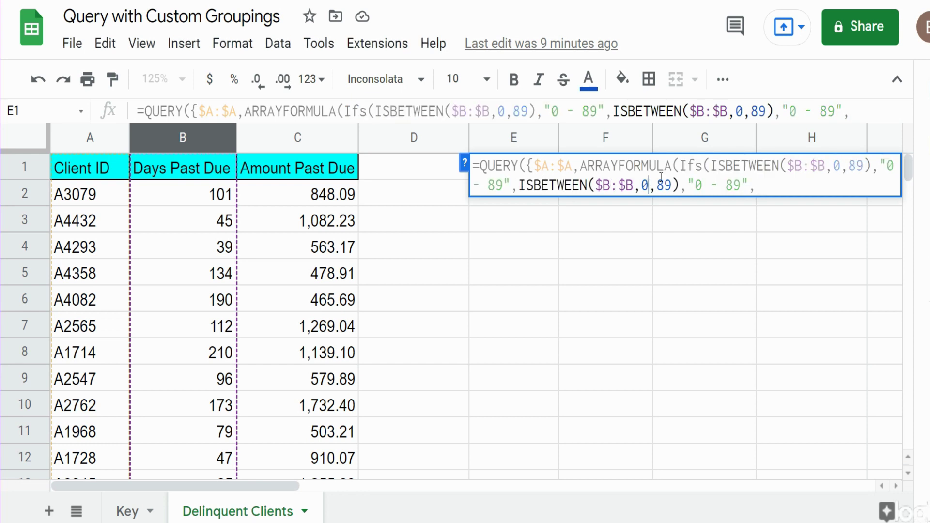
pyautogui.write('9')
pyautogui.press('Right')
pyautogui.press('Right')
pyautogui.press('Right')
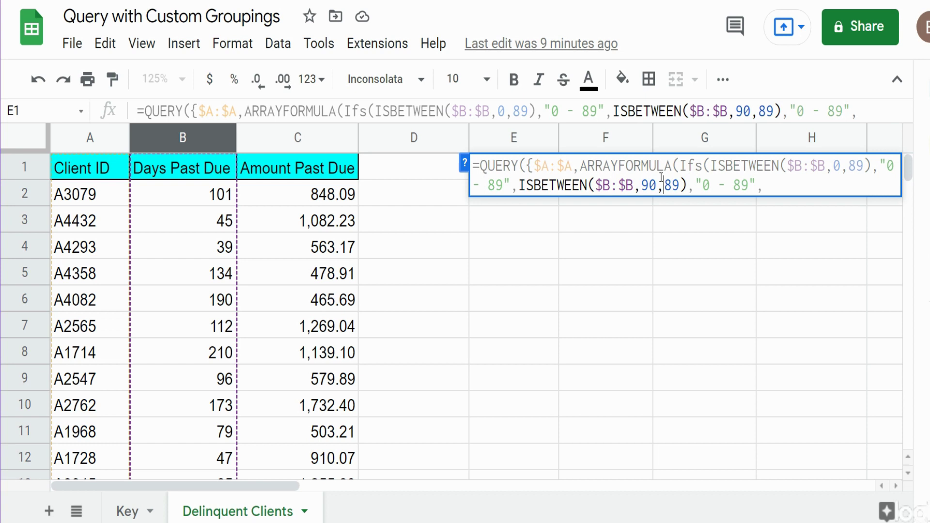
pyautogui.press('BackSpace')
pyautogui.write('17')
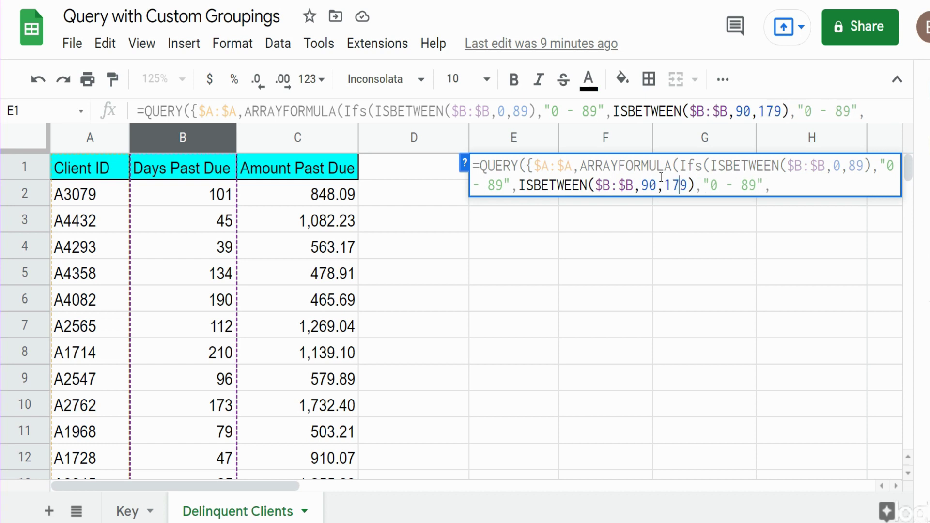
pyautogui.click(711, 185)
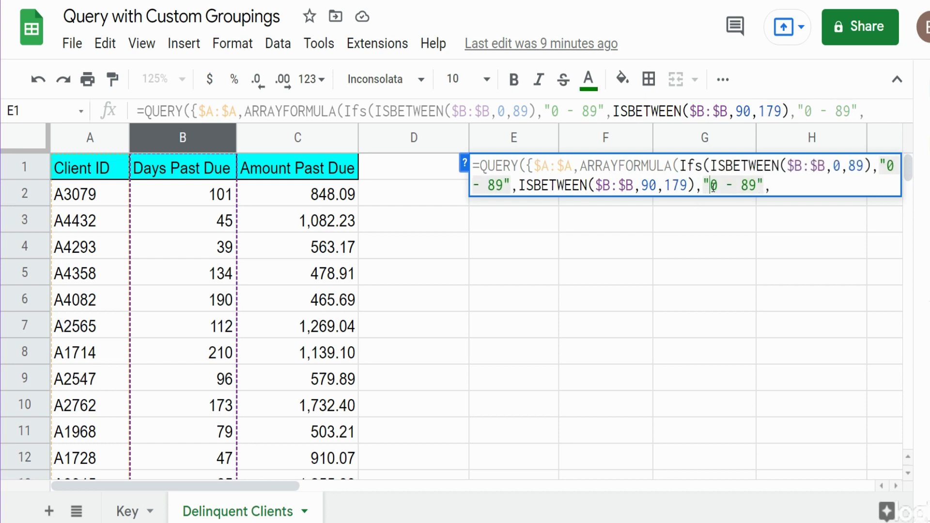
pyautogui.write('9')
pyautogui.click(756, 184)
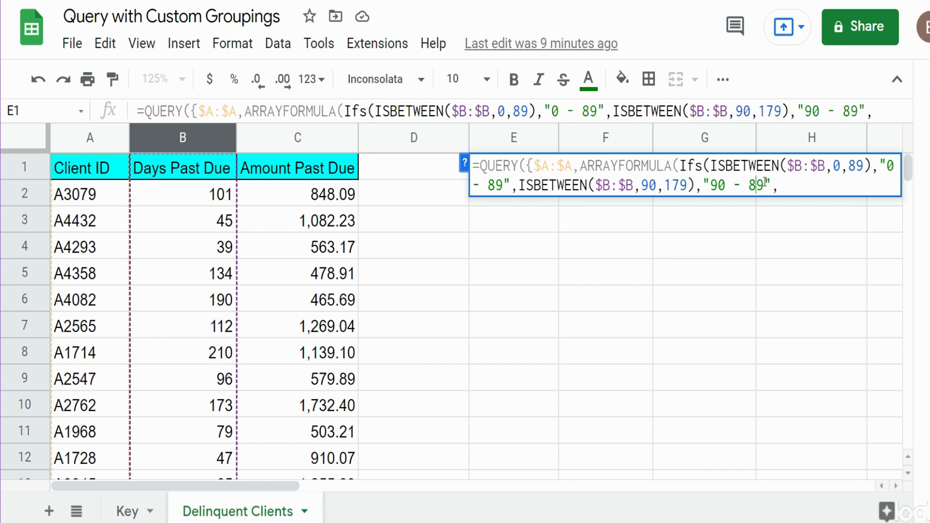
pyautogui.press('BackSpace')
pyautogui.write('17')
# Step: Paste another copy and change it to 180–999999999 labelled "180+"
pyautogui.press('End')
pyautogui.hotkey('ctrl', 'v')
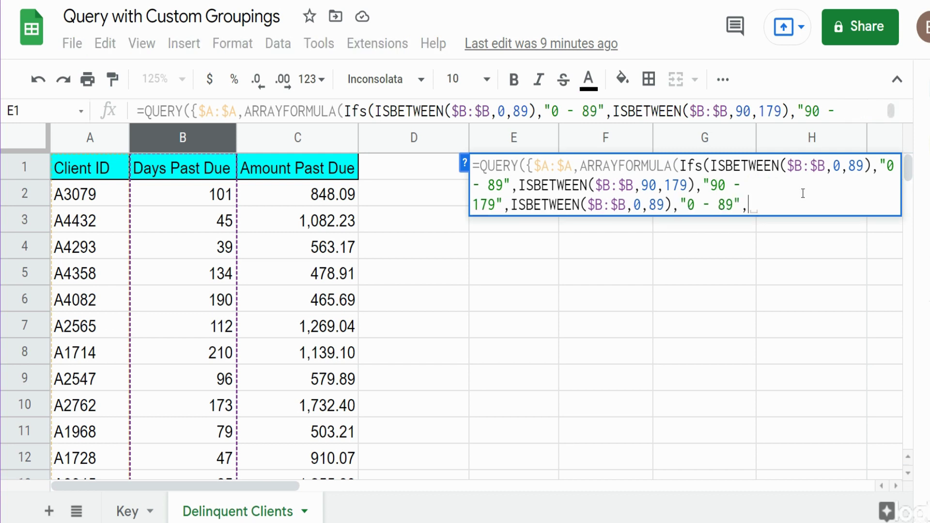
pyautogui.click(636, 204)
pyautogui.write('18')
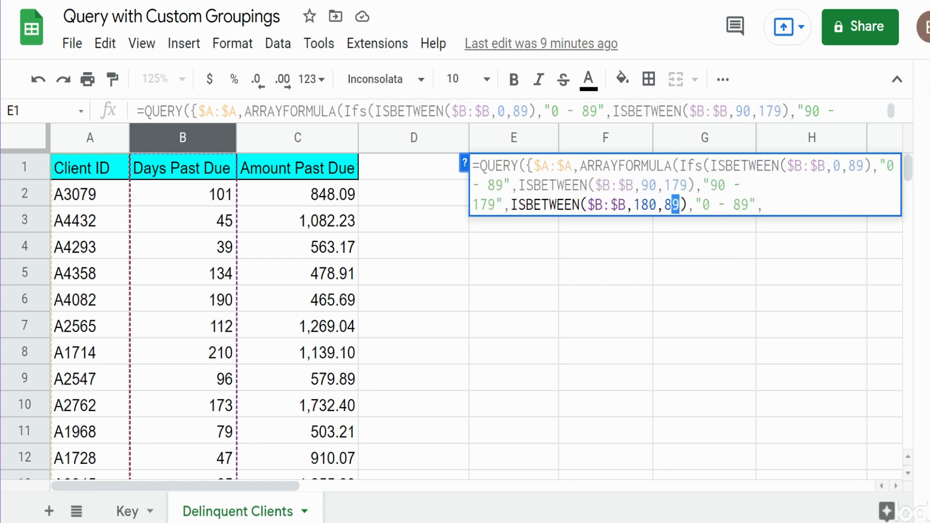
pyautogui.doubleClick(669, 205)
pyautogui.write('9999999')
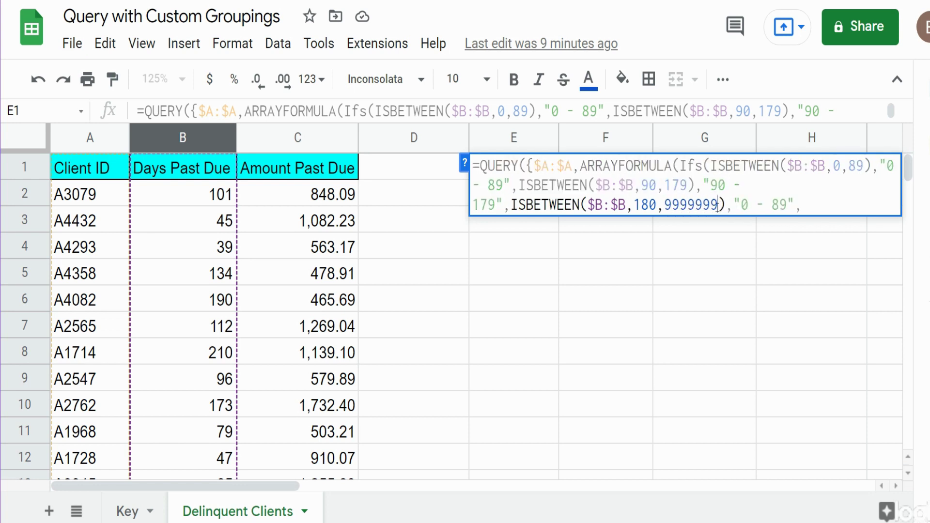
pyautogui.write('99')
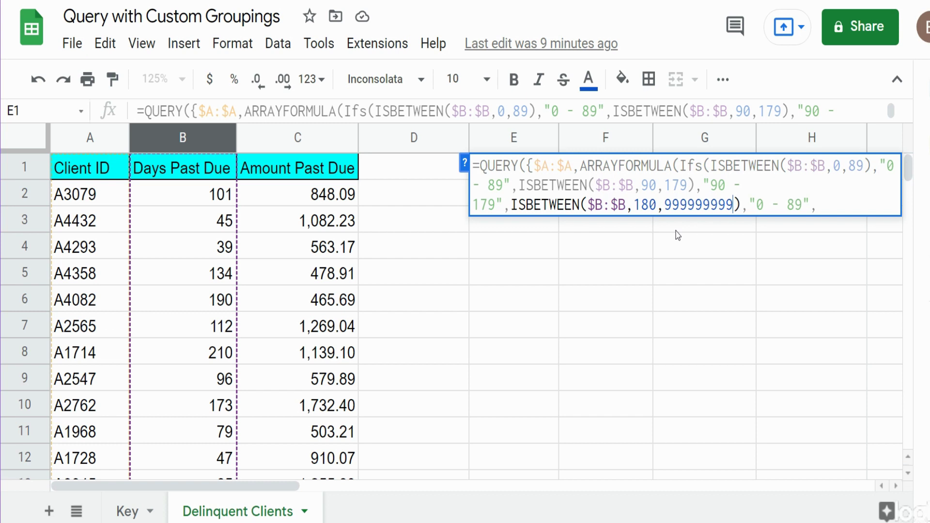
pyautogui.click(755, 204)
pyautogui.write('18')
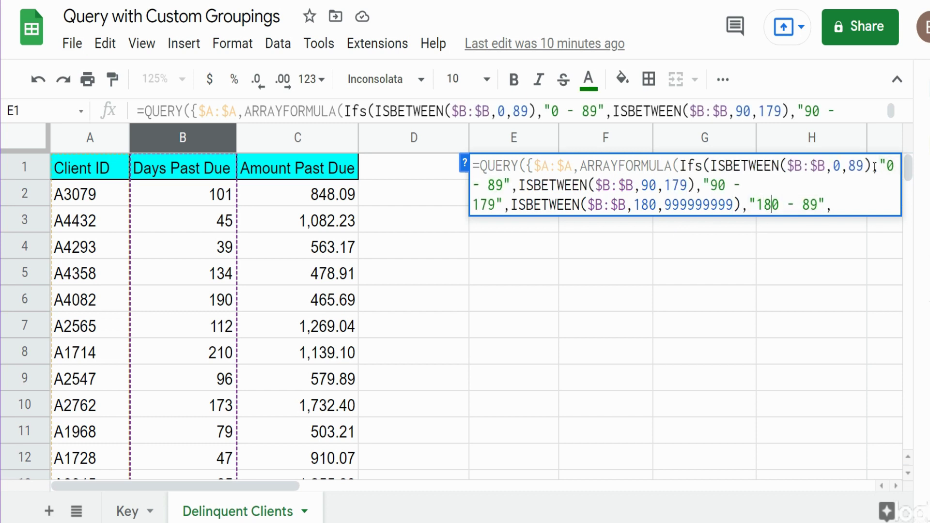
pyautogui.press('Right')
pyautogui.press('Right')
pyautogui.press('Right')
pyautogui.press('Right')
pyautogui.press('Right')
pyautogui.press('Right')
pyautogui.press('BackSpace')
pyautogui.press('BackSpace')
pyautogui.press('BackSpace')
pyautogui.press('BackSpace')
pyautogui.press('BackSpace')
pyautogui.write('+')
# Step: Add the final IFS pair $B:$B="Days Past Due" returning "Delinq Buckets"
pyautogui.click(814, 209)
pyautogui.write('$B$B')
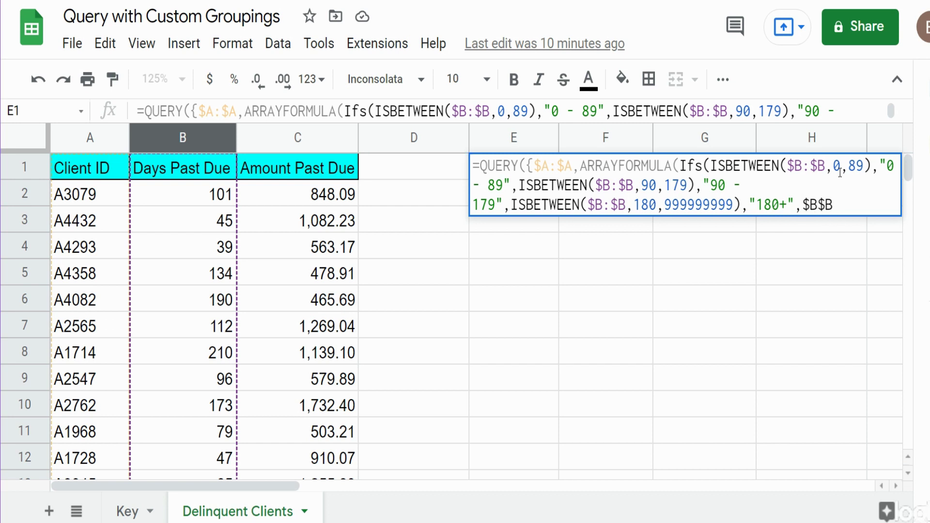
pyautogui.press('Left')
pyautogui.press('Left')
pyautogui.write(':')
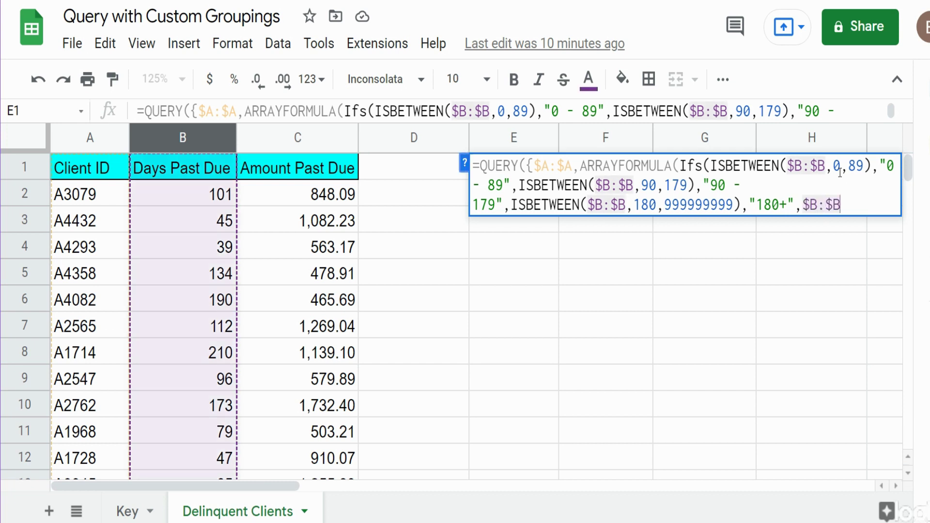
pyautogui.press('End')
pyautogui.write('= "')
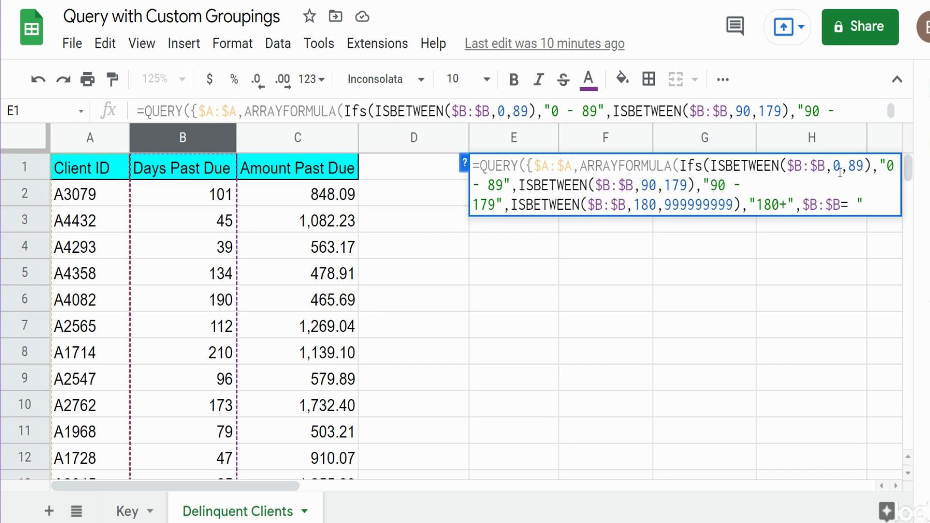
pyautogui.write('Days Past Due",')
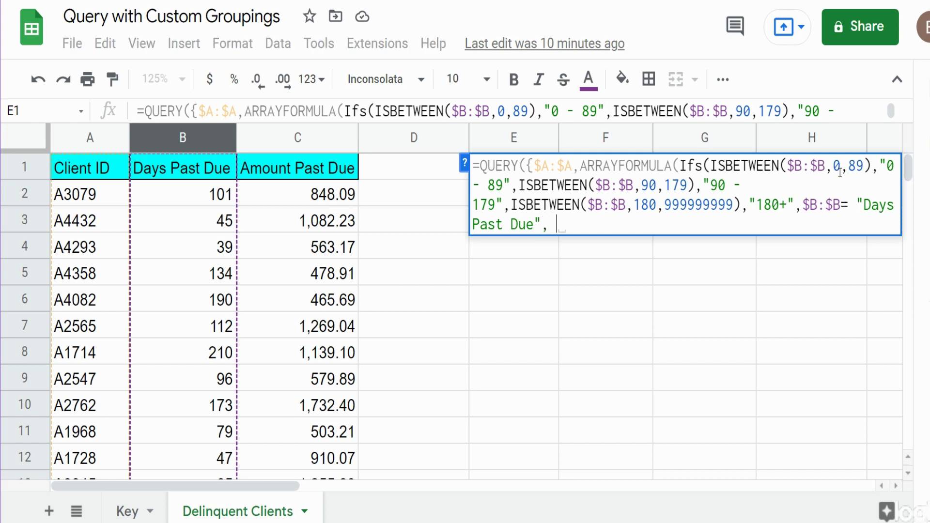
pyautogui.press('BackSpace')
pyautogui.write('"')
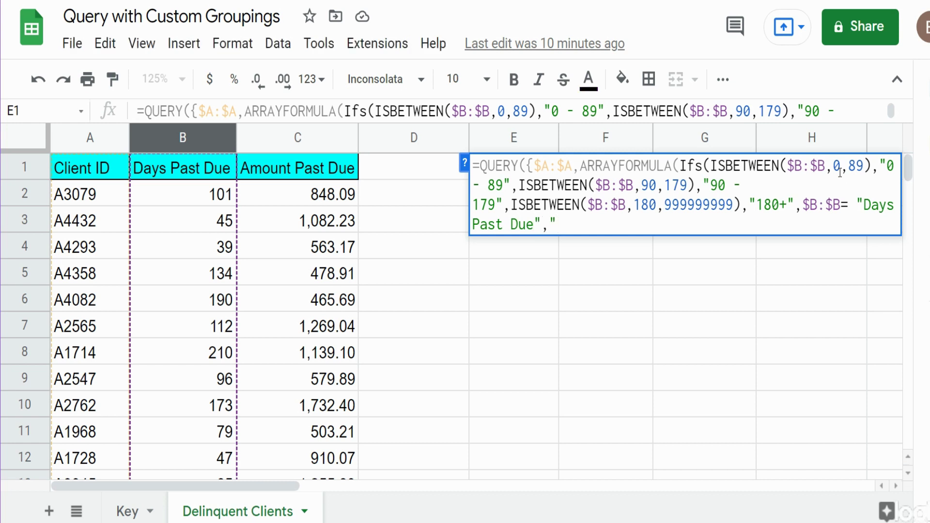
pyautogui.write('DElin')
pyautogui.press('BackSpace')
pyautogui.press('BackSpace')
pyautogui.press('BackSpace')
pyautogui.press('BackSpace')
pyautogui.write('elinq Bu')
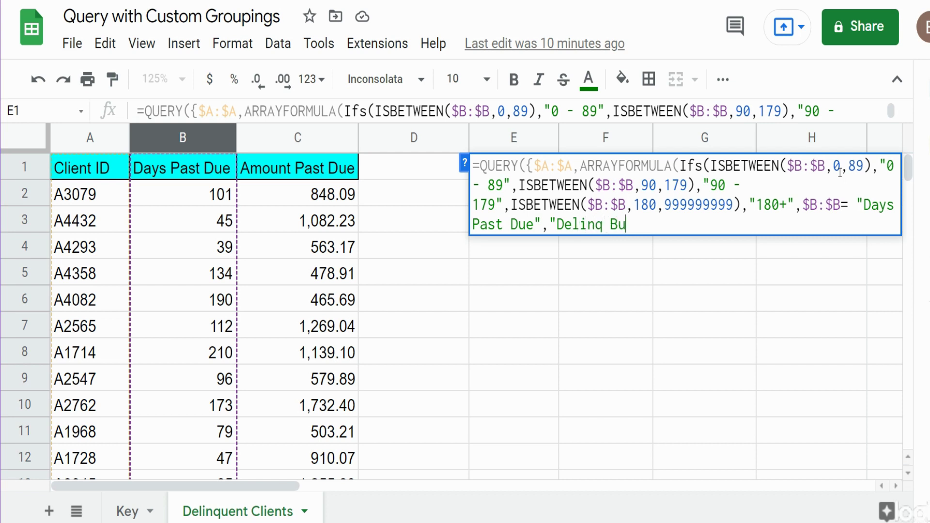
pyautogui.write('ckets"')
# Step: Close IFS and ARRAYFORMULA, add the absolute $C:$C amount column, and close the array brace
pyautogui.write(')')
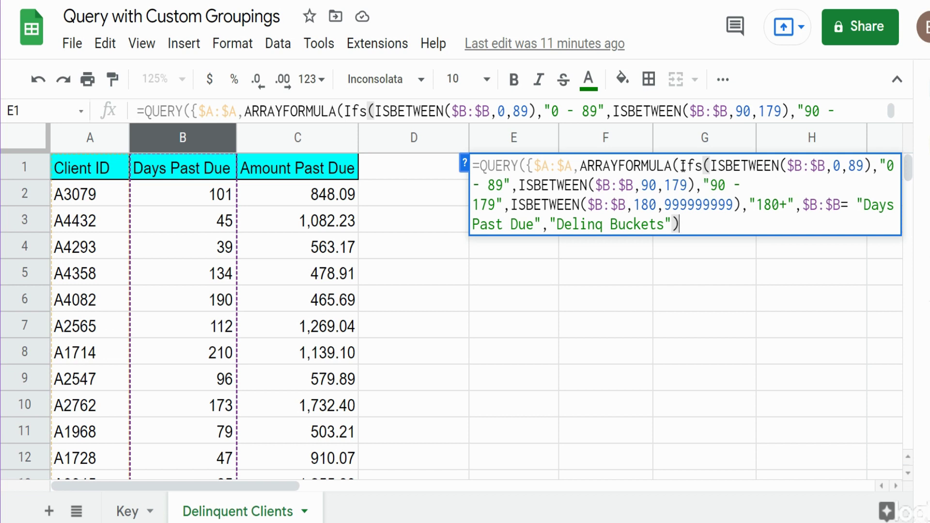
pyautogui.write(')')
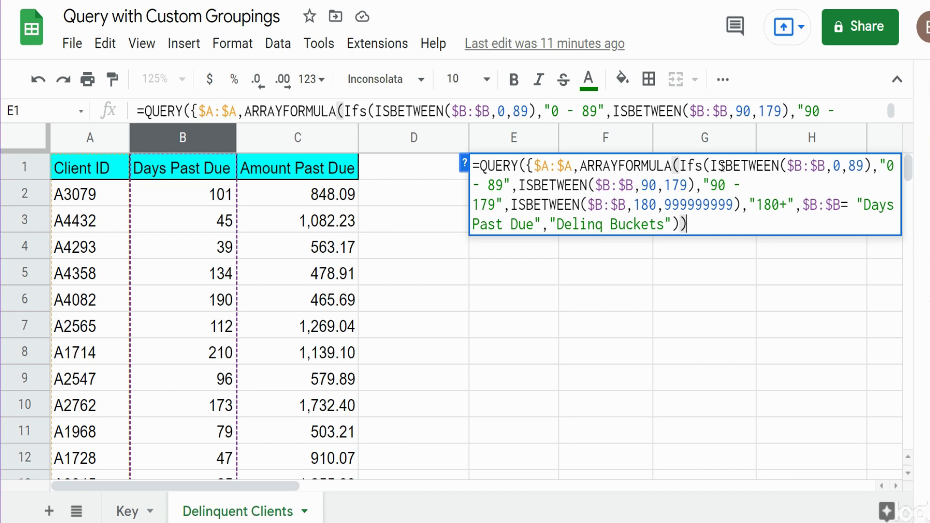
pyautogui.write(',')
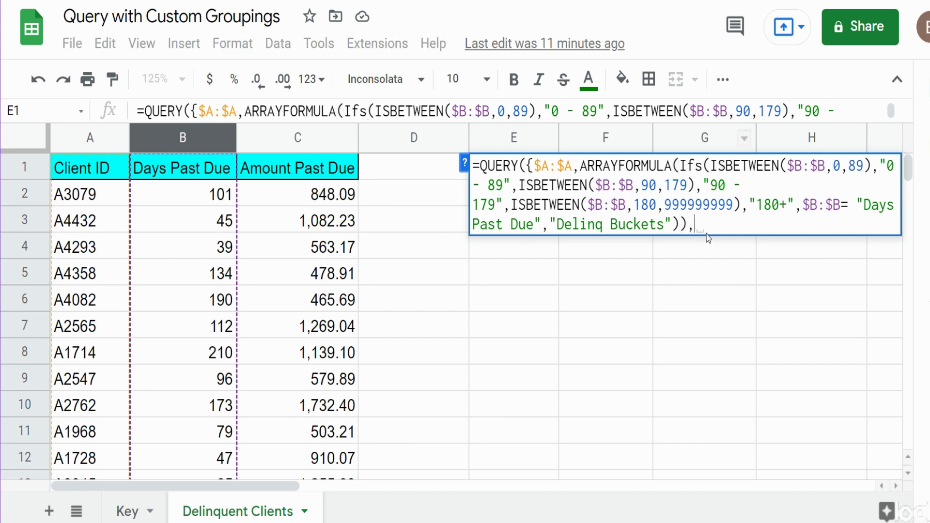
pyautogui.click(313, 143)
pyautogui.press('F4')
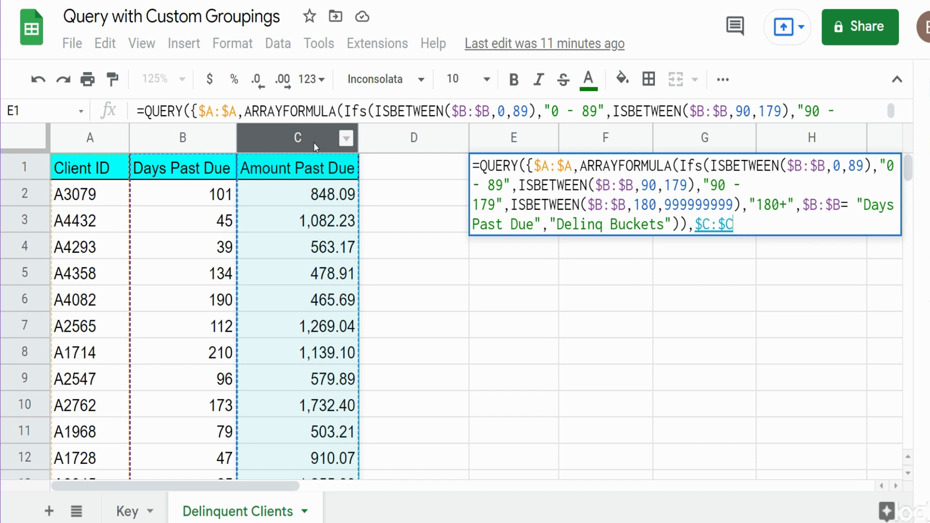
pyautogui.write('}')
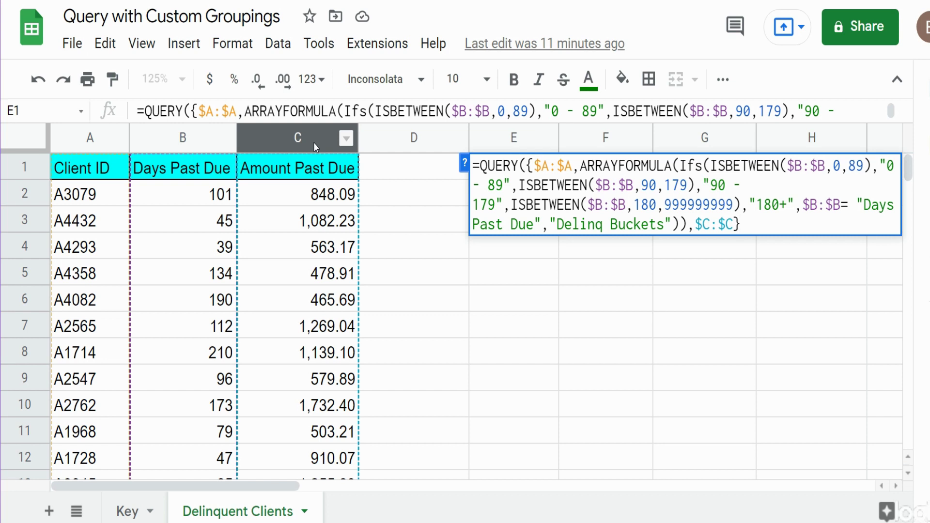
# Step: Finish the QUERY with "Select * Where Col1 is not null" and 1 header row, then commit it
pyautogui.write(',"Select *')
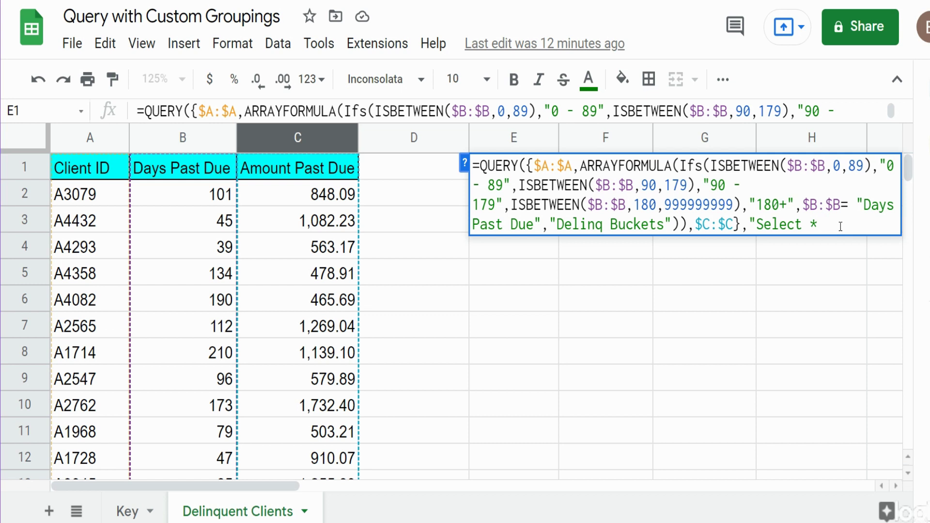
pyautogui.write('Where Col')
pyautogui.write('1')
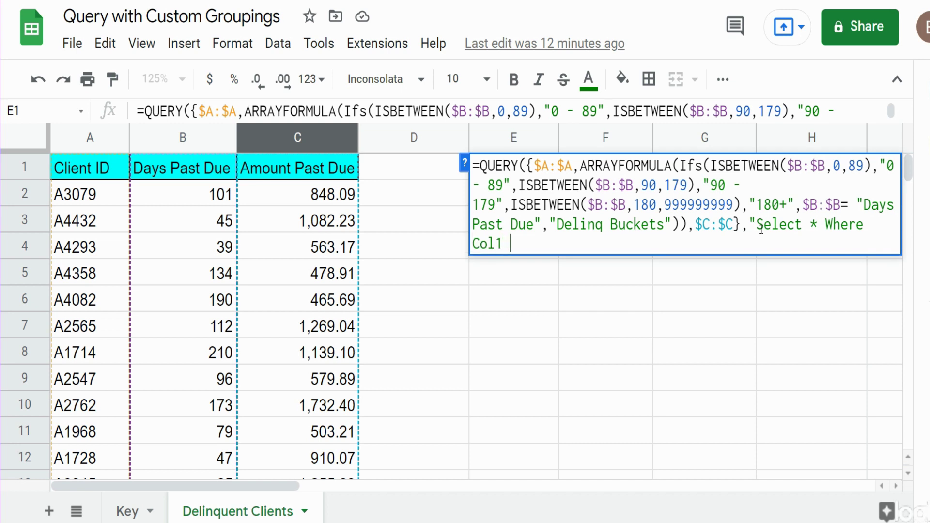
pyautogui.write(' is not null"')
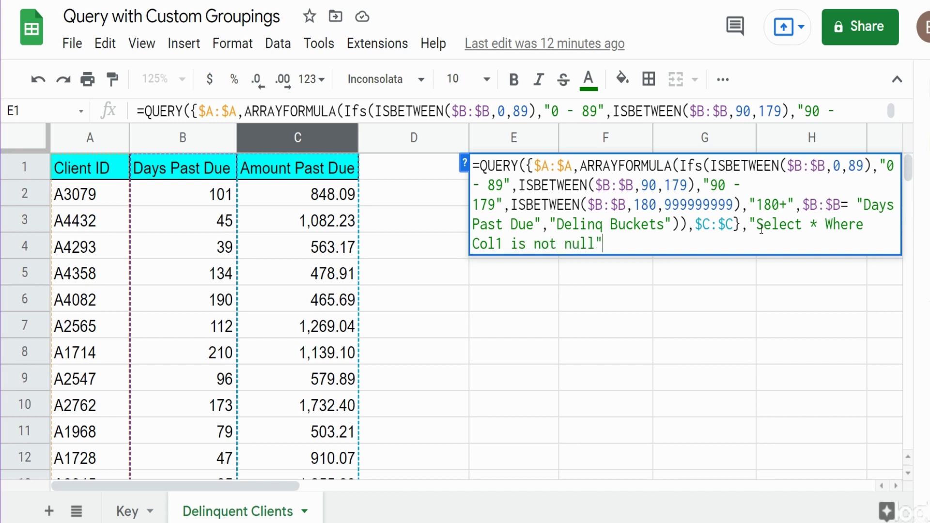
pyautogui.write(',')
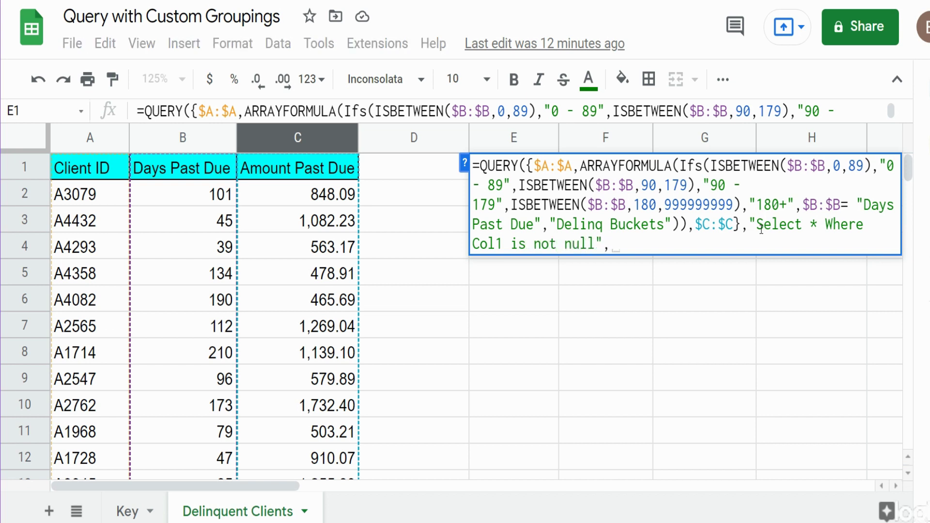
pyautogui.write('1')
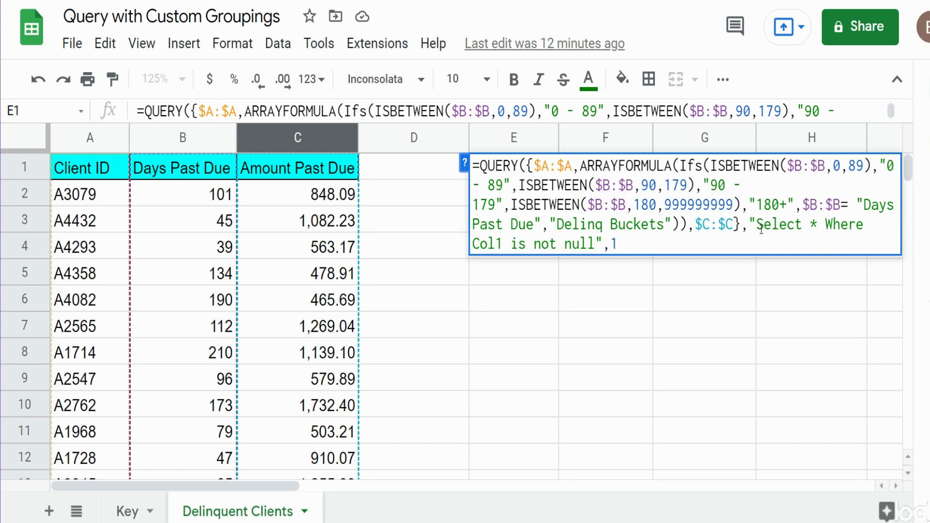
pyautogui.write(')')
pyautogui.press('Return')
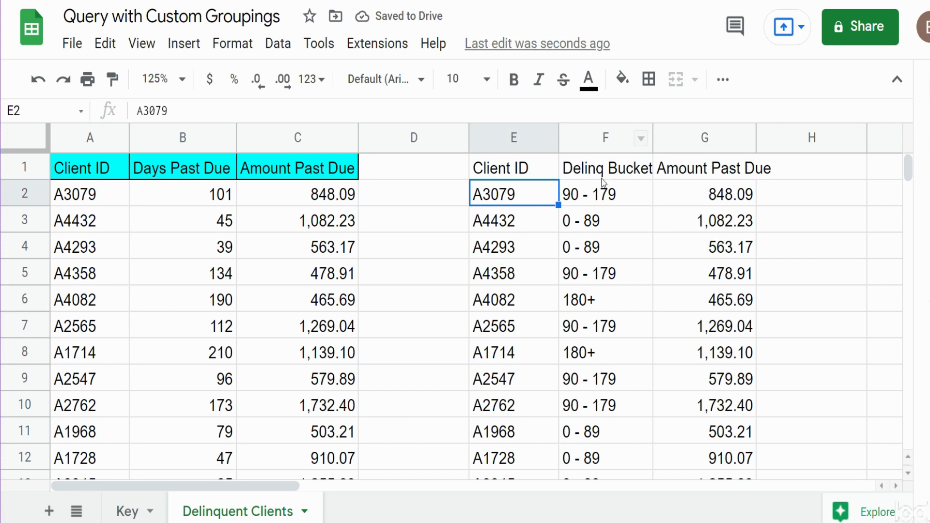
# Step: Review the query output's bucket labels and the Delinq Buckets header in column F
pyautogui.click(526, 170)
pyautogui.moveTo(596, 199); pyautogui.dragTo(601, 375)
pyautogui.click(604, 174)
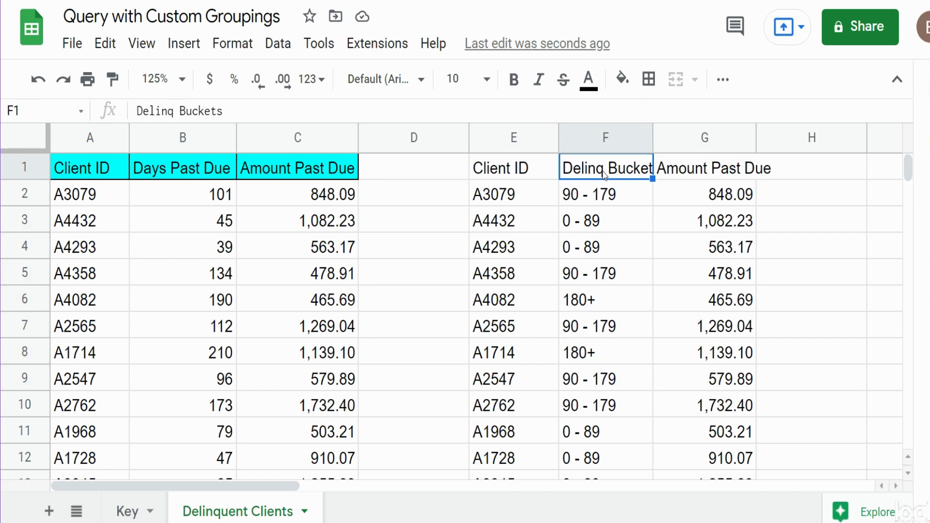
pyautogui.click(511, 170)
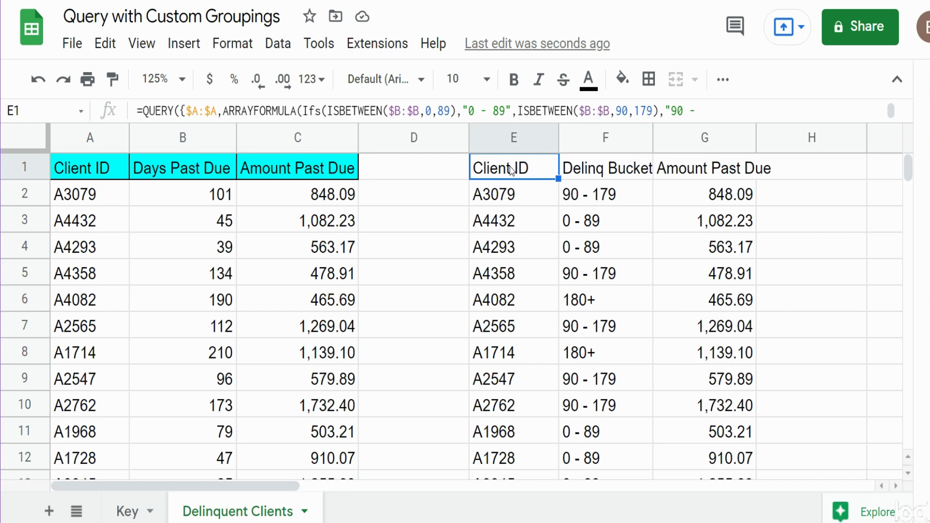
# Step: Add the filter and Col2 = '180+' to E1's query and commit it
pyautogui.doubleClick(511, 169)
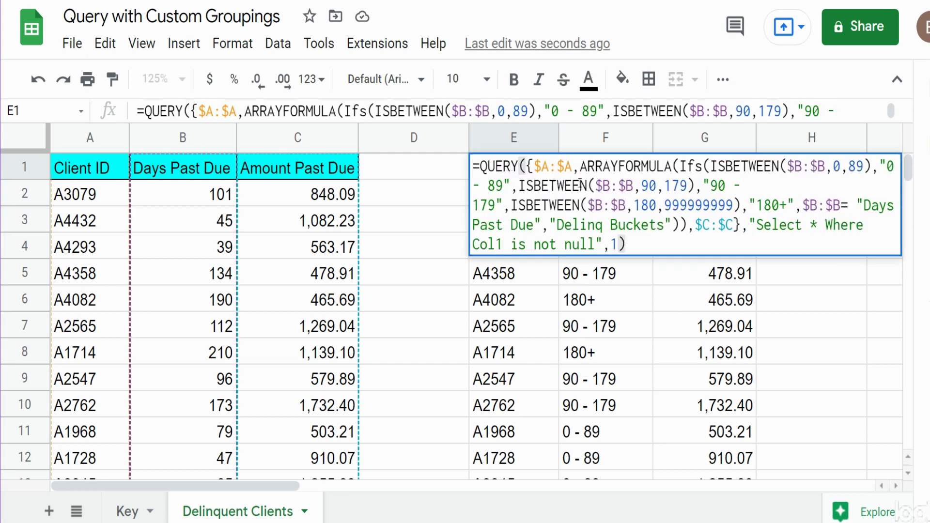
pyautogui.click(599, 245)
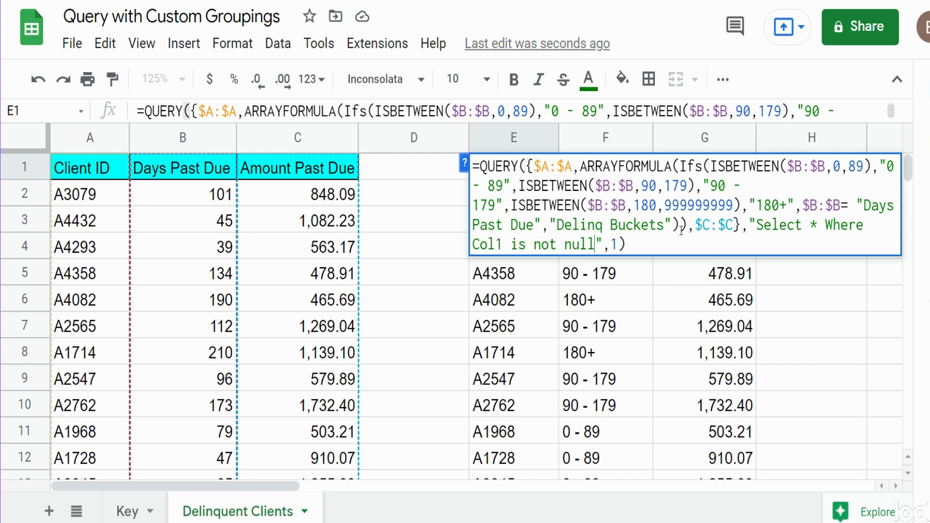
pyautogui.write('and ')
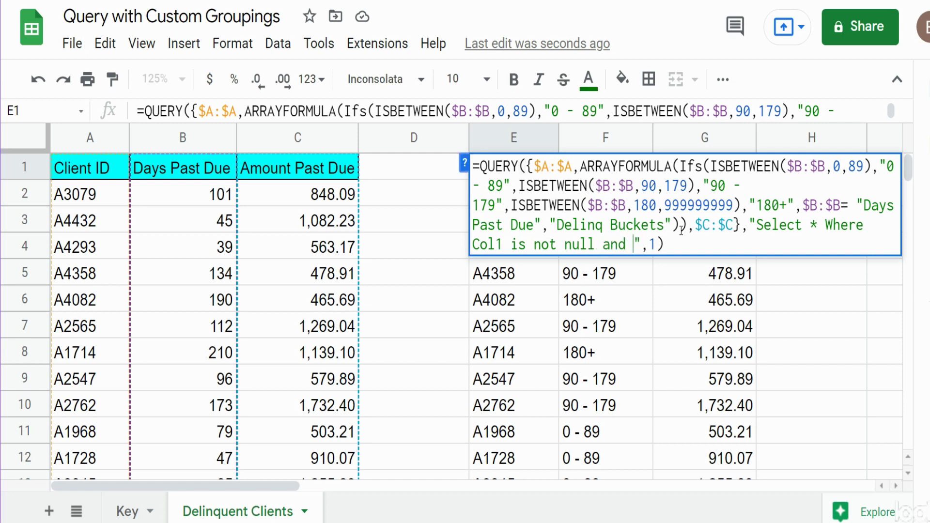
pyautogui.write('Col')
pyautogui.write("2 = '180+")
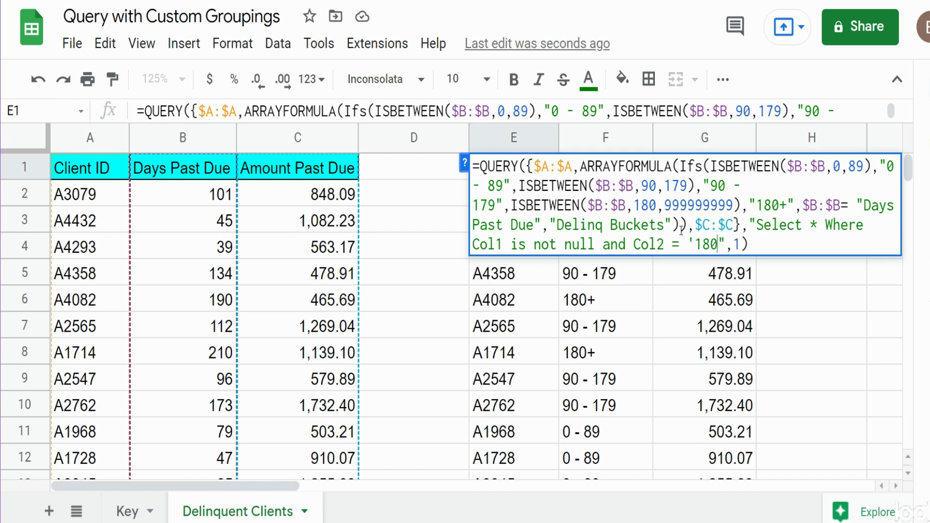
pyautogui.write('"')
pyautogui.press('BackSpace')
pyautogui.write("'")
pyautogui.press('Return')
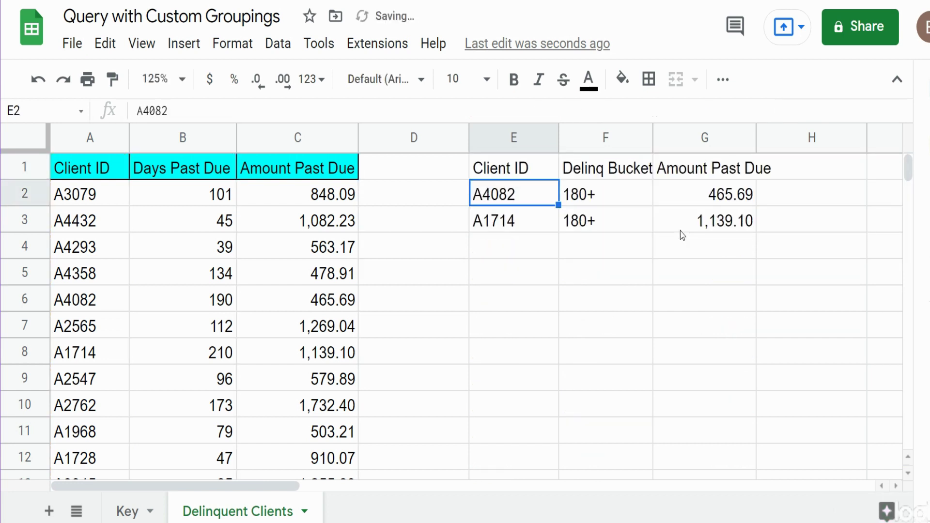
pyautogui.press('Up')
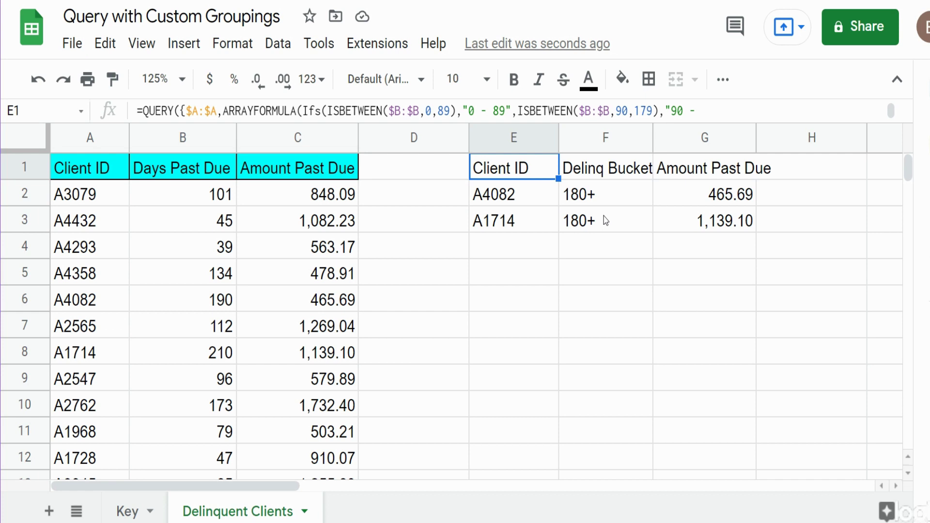
# Step: Remove the 180+ filter and change the select clause to Col2, Sum(Col3)
pyautogui.press('F2')
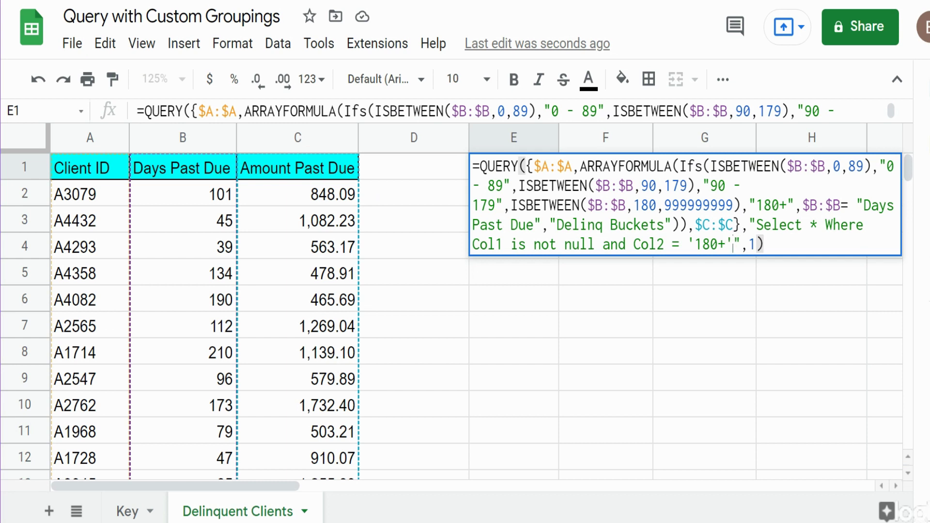
pyautogui.moveTo(732, 245); pyautogui.dragTo(605, 243)
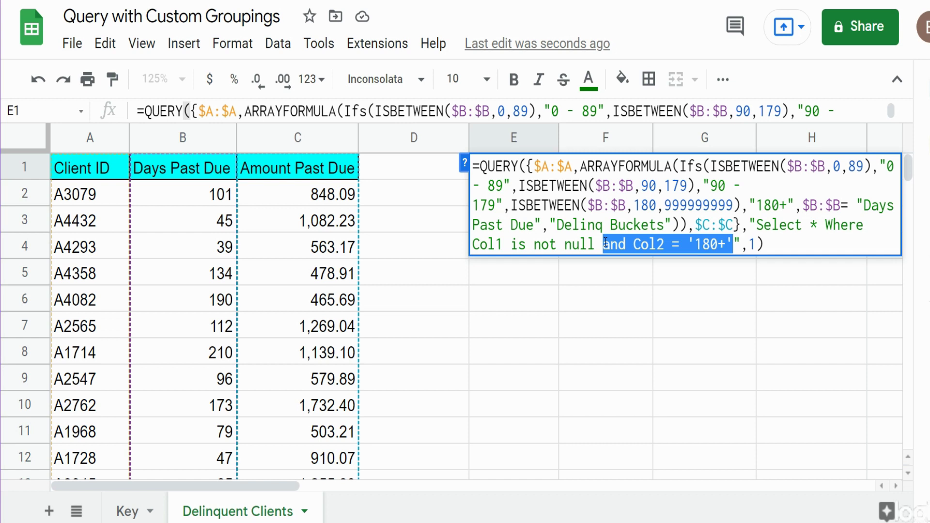
pyautogui.press('BackSpace')
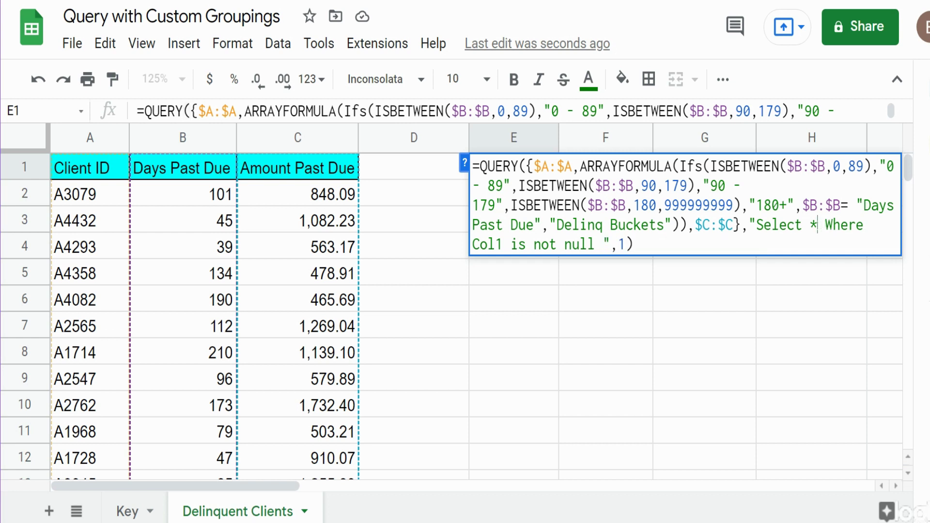
pyautogui.press('BackSpace')
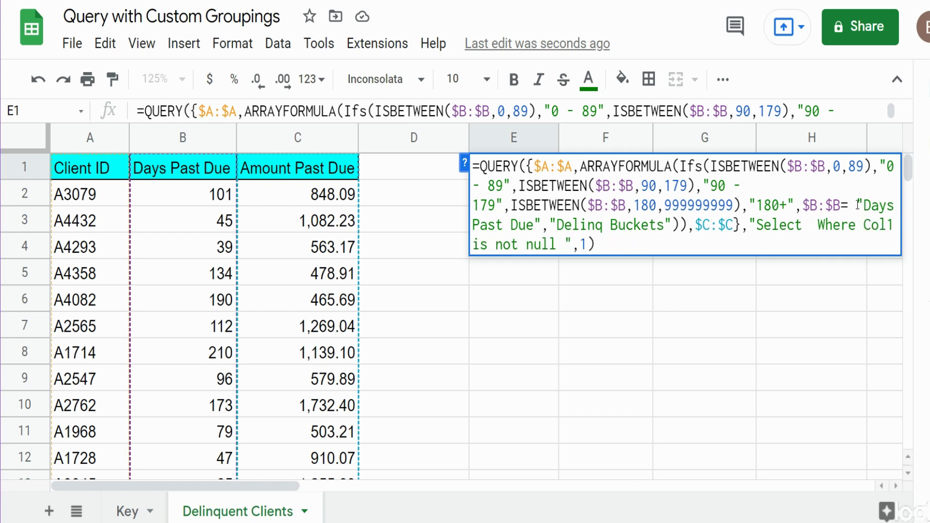
pyautogui.write('C')
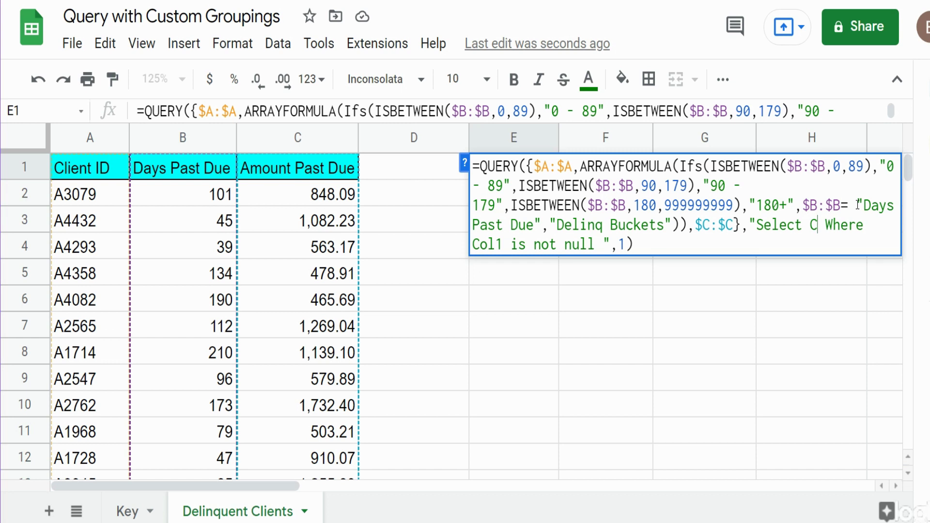
pyautogui.write('ol')
pyautogui.write('2,')
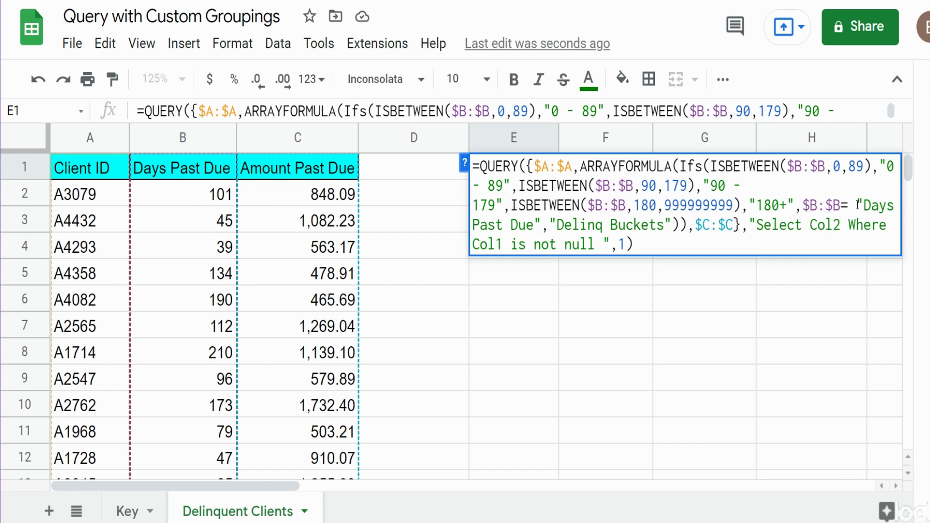
pyautogui.press('BackSpace')
pyautogui.write('C')
pyautogui.press('BackSpace')
pyautogui.write('Sum')
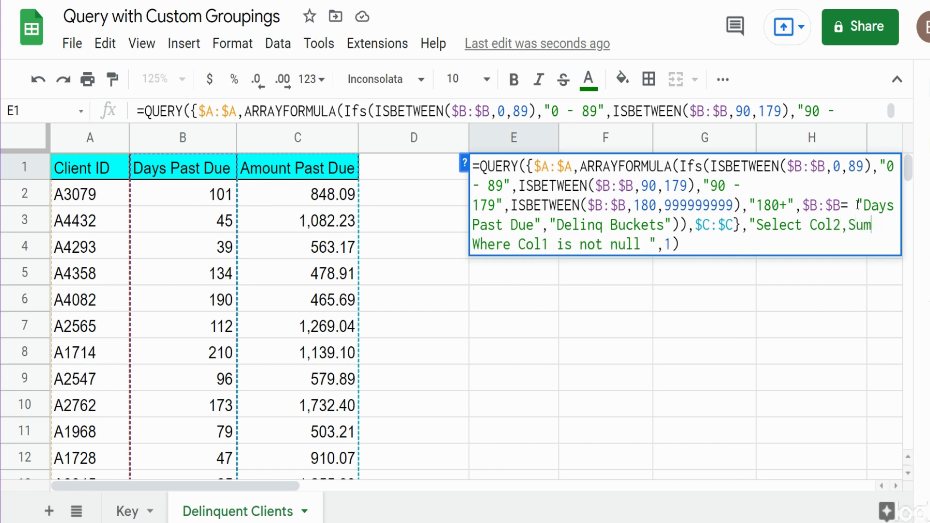
pyautogui.write('(Col3')
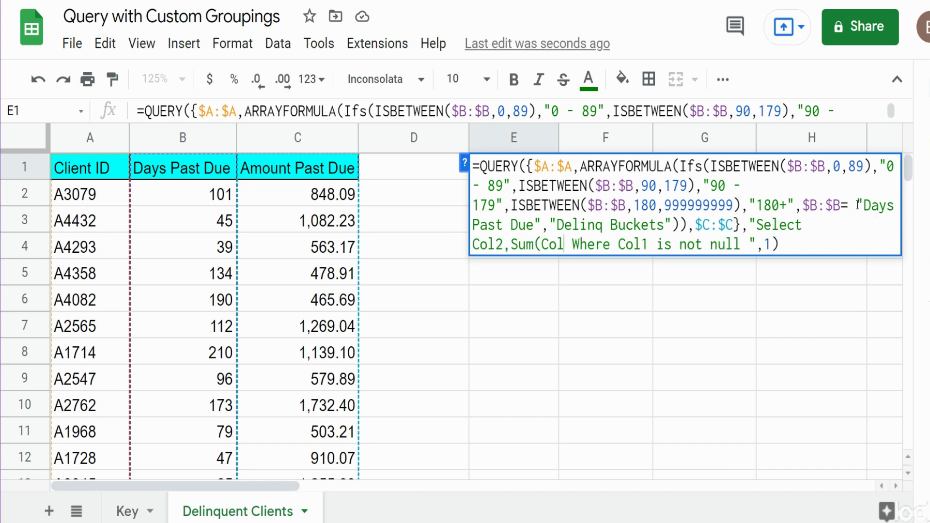
pyautogui.write(')')
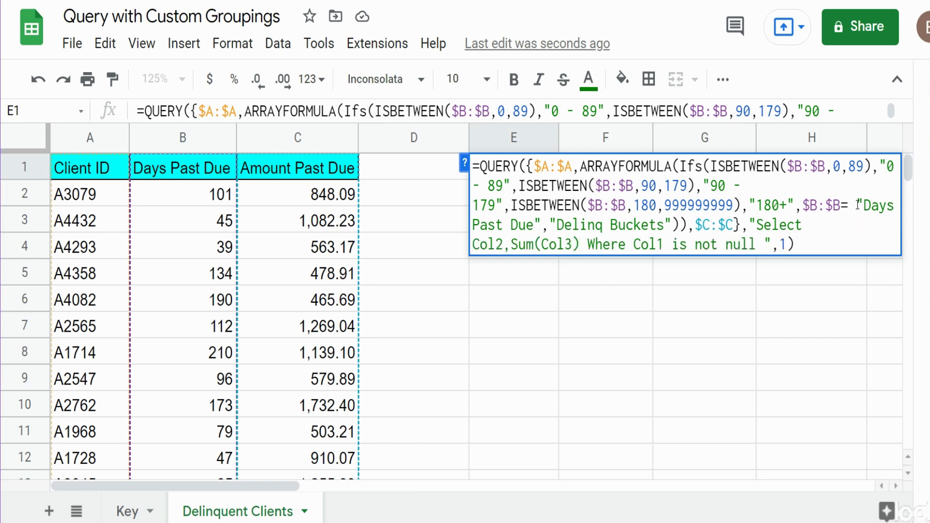
# Step: Append Group by Col2, giving totals 7423.17, 18100.35 and 1604.79 per bucket
pyautogui.click(763, 244)
pyautogui.write('Group ')
pyautogui.write('by')
pyautogui.write(' Col2')
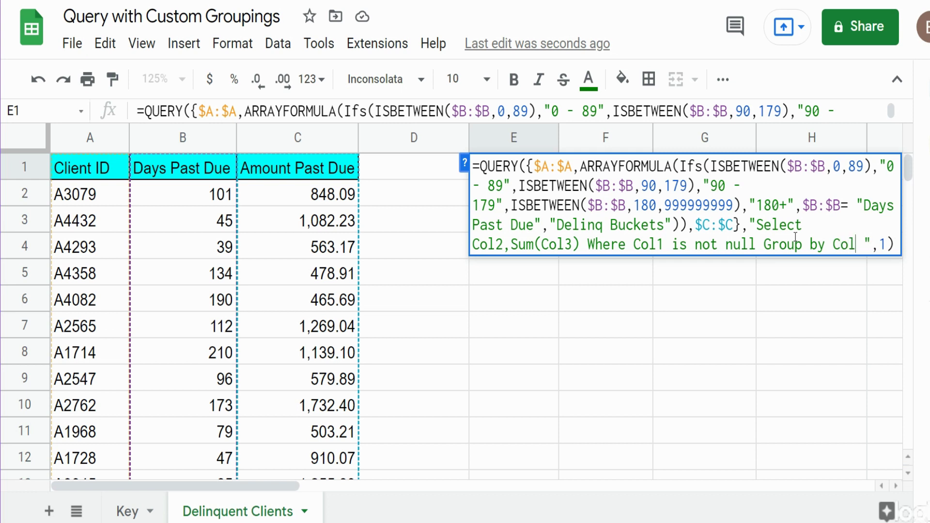
pyautogui.press('Return')
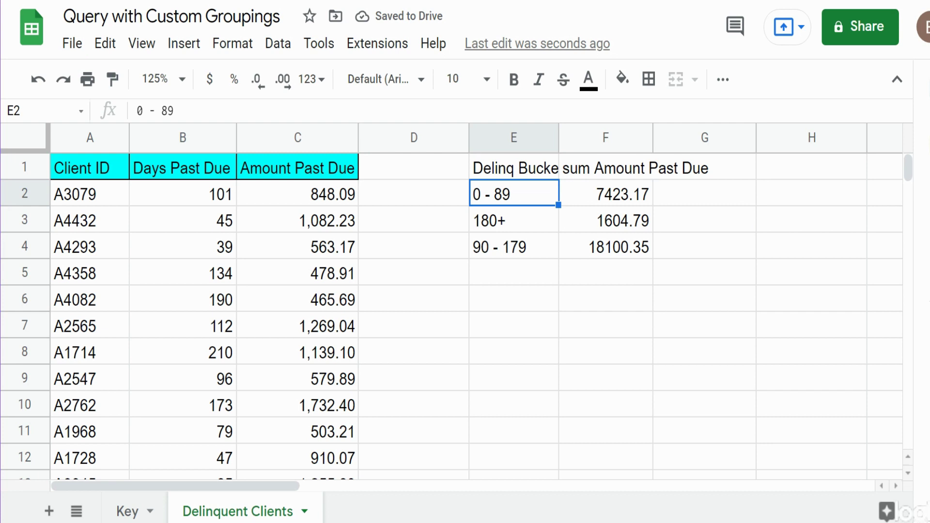
pyautogui.click(573, 331)
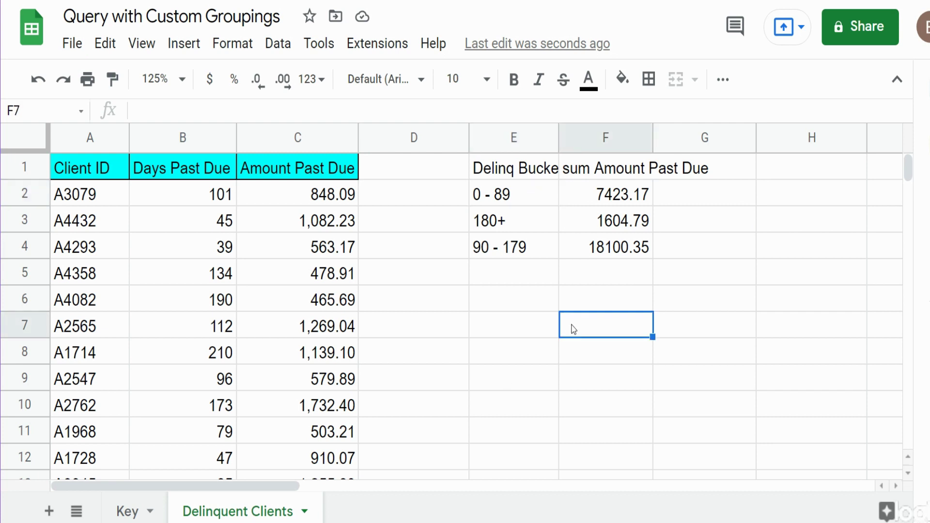